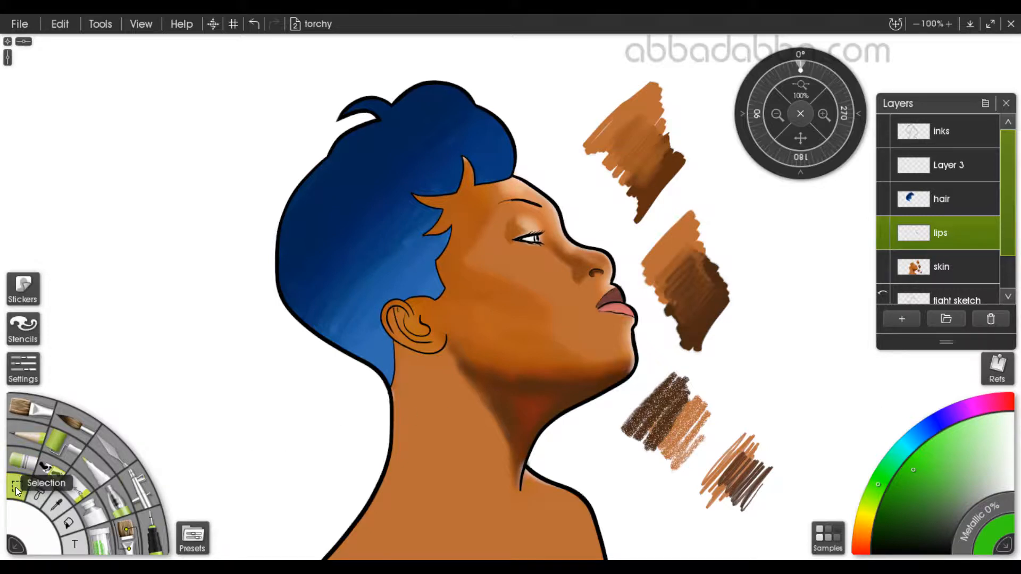
On the skin layer, mark the upper part of the topmost brown swatch with a rectangular selection and delete it
left_click(22, 368)
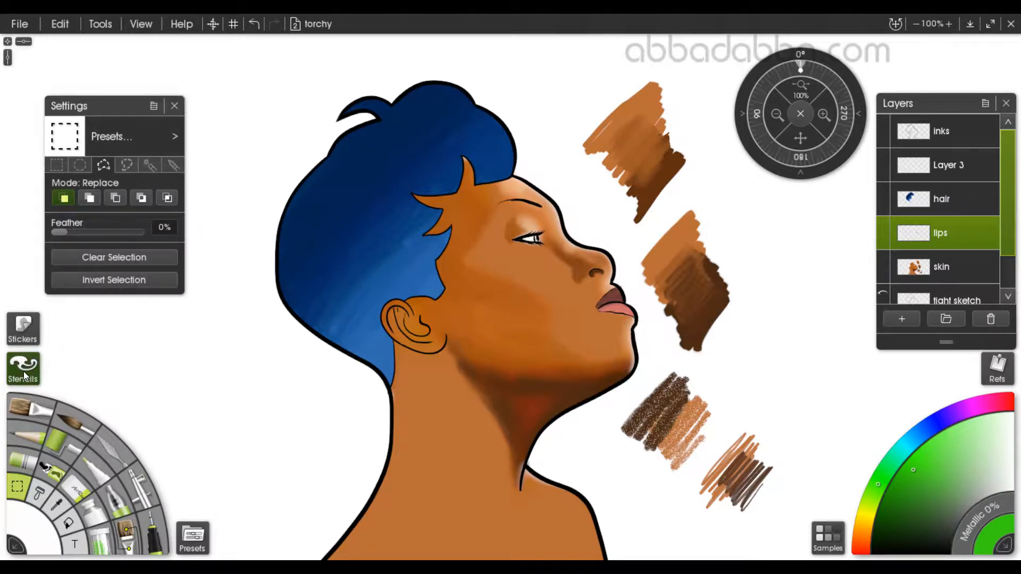
left_click(58, 165)
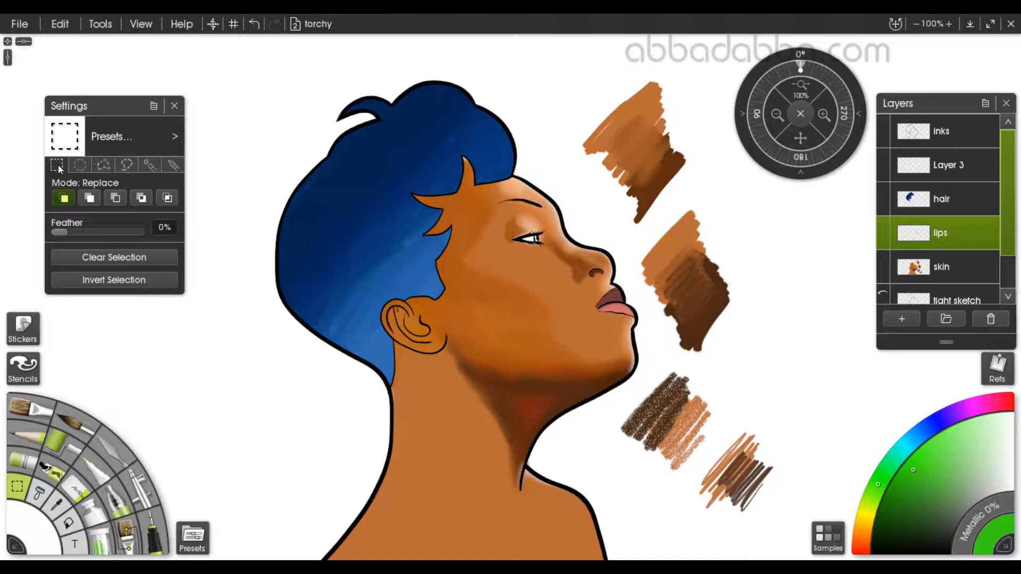
left_click(982, 258)
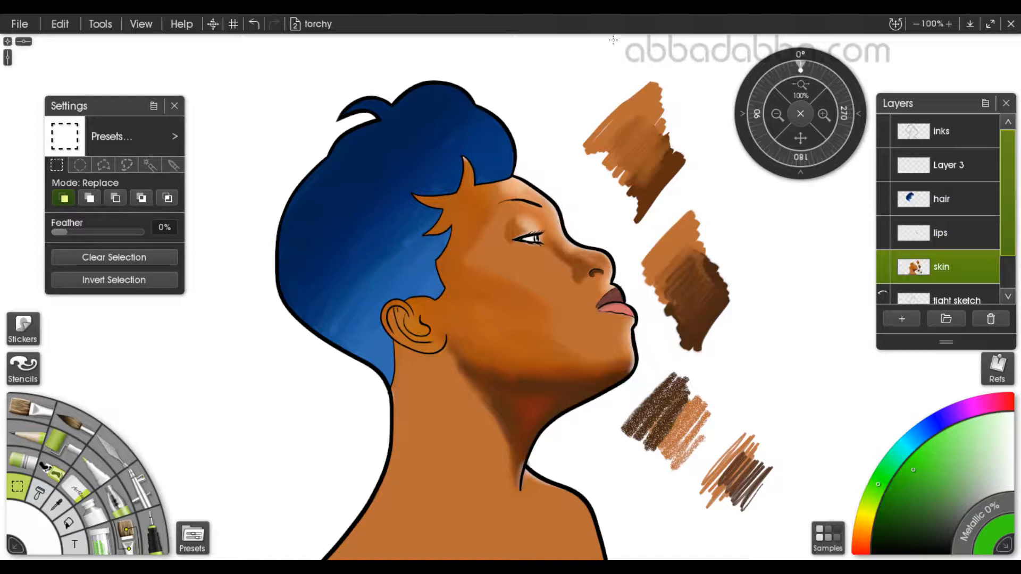
left_click_drag(600, 74, 707, 124)
key("Delete")
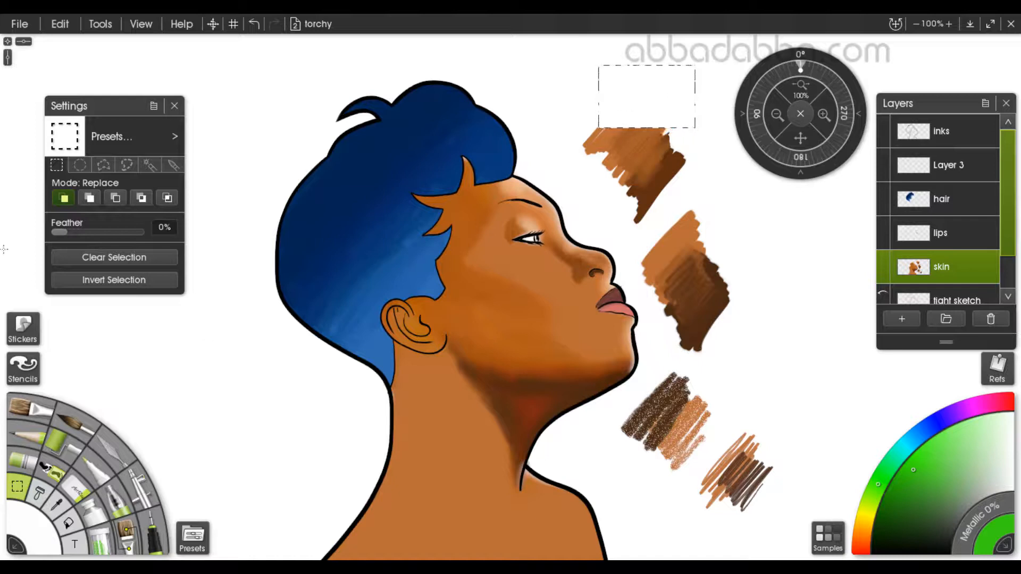
Mark the left part of the remaining topmost swatch with an elliptical selection and delete it
left_click(75, 166)
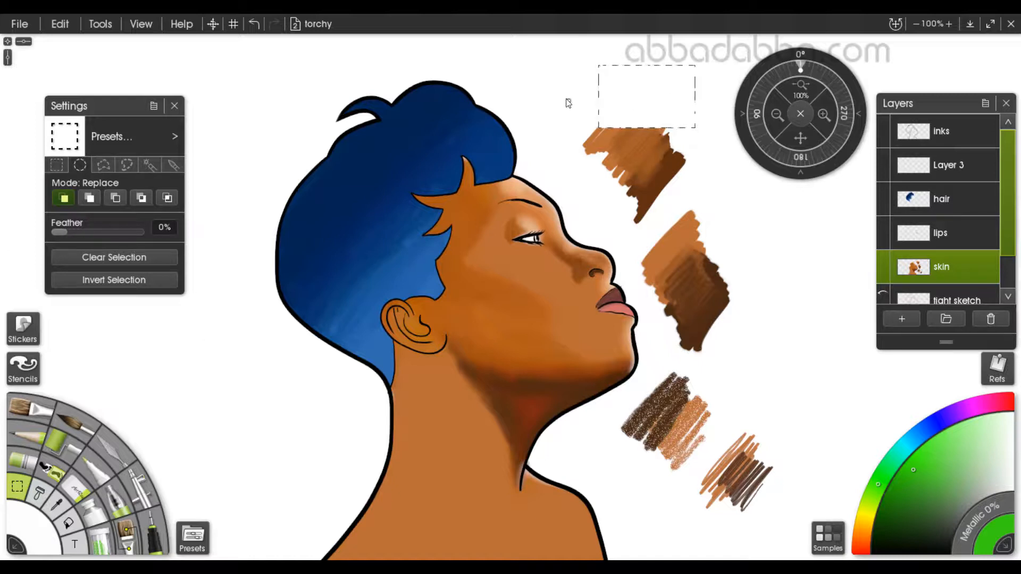
left_click_drag(567, 99, 639, 186)
key("Delete")
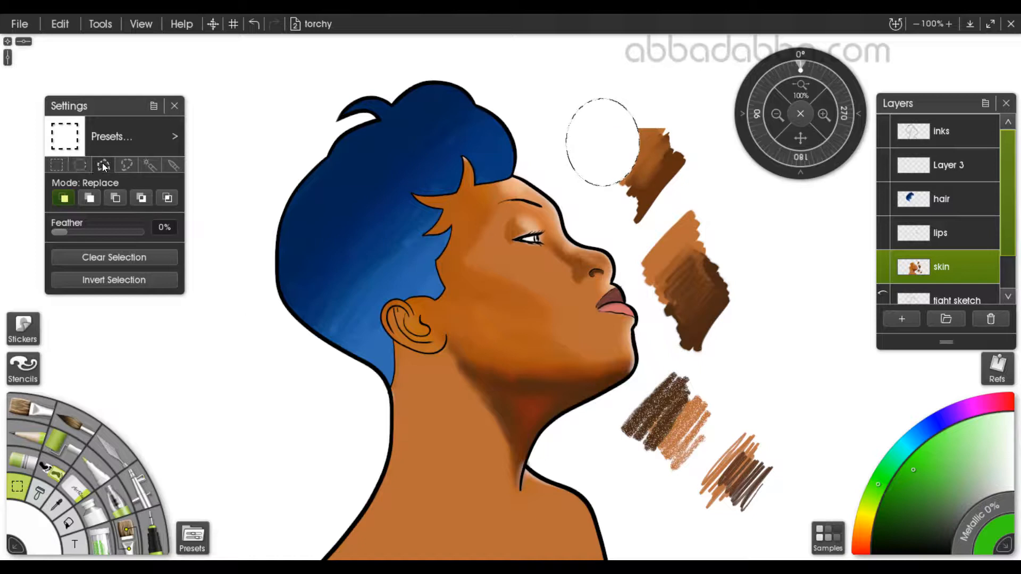
Enclose the rest of the topmost swatch and the swatch below it in a polygon selection and delete both
left_click(707, 151)
left_click(666, 99)
left_click(596, 124)
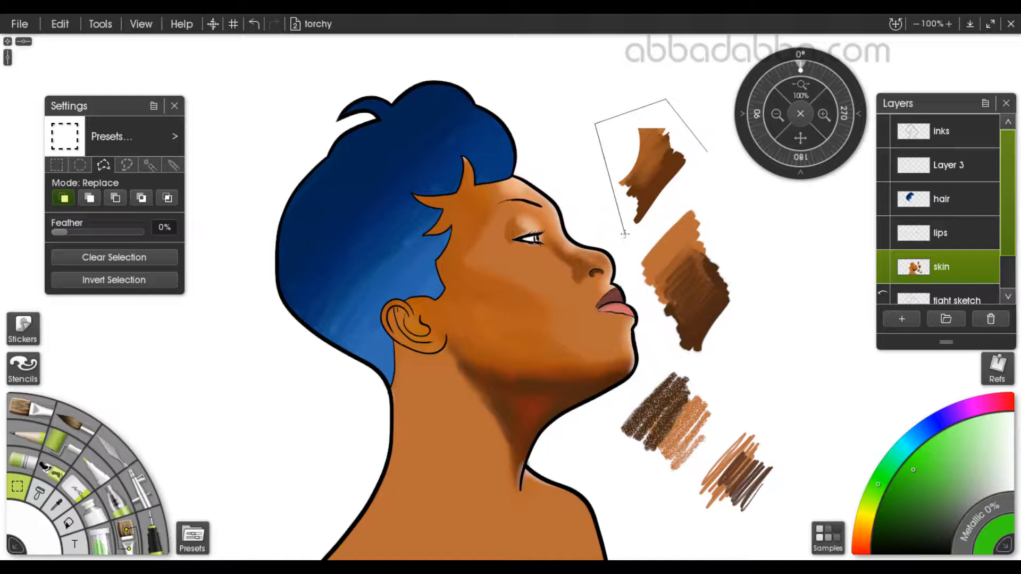
left_click(654, 330)
left_click(718, 373)
left_click(761, 282)
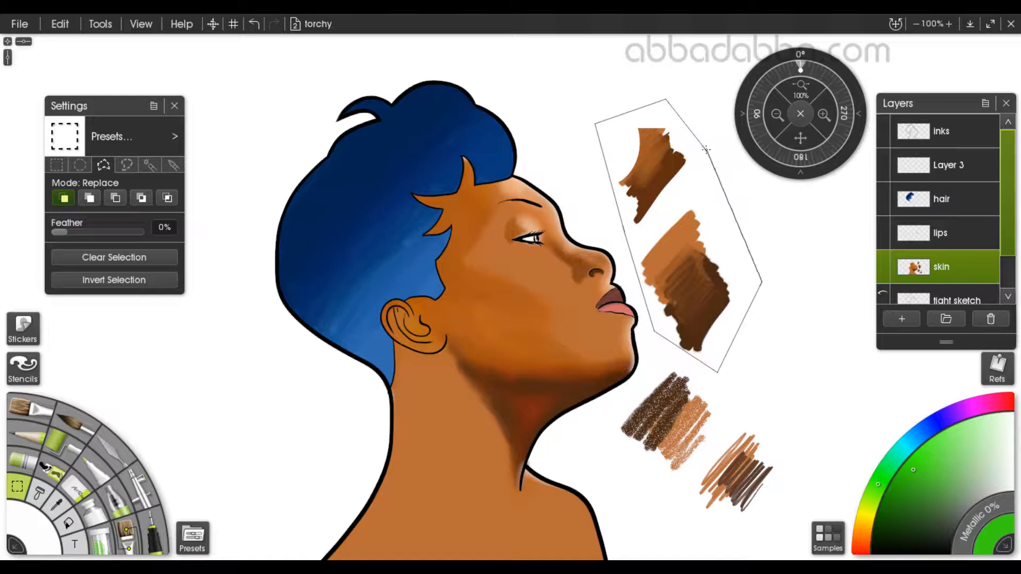
left_click(708, 151)
double_click(708, 150)
key("Delete")
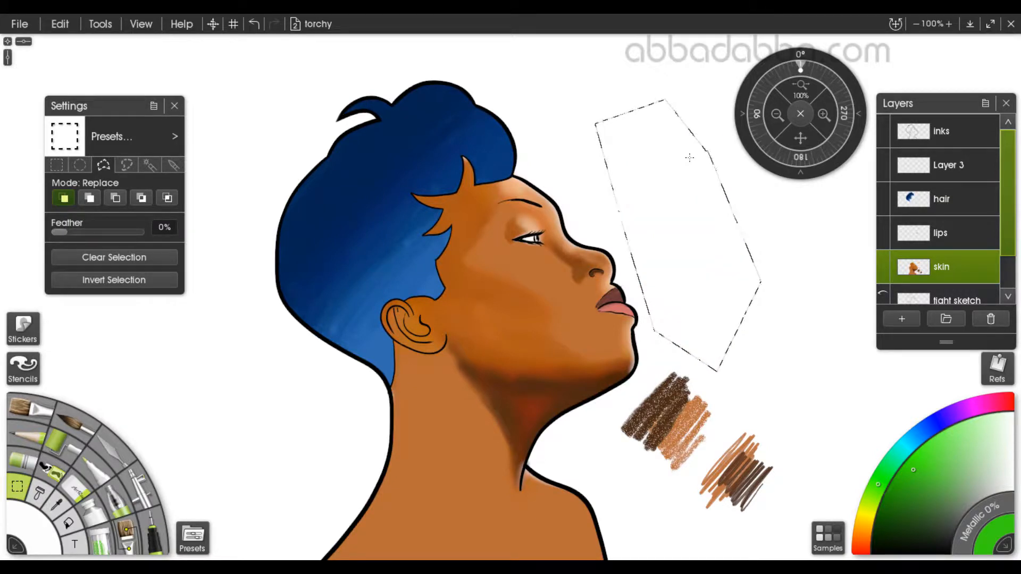
Circle the two textured swatches below the chin with a freehand selection and delete them
left_click(127, 165)
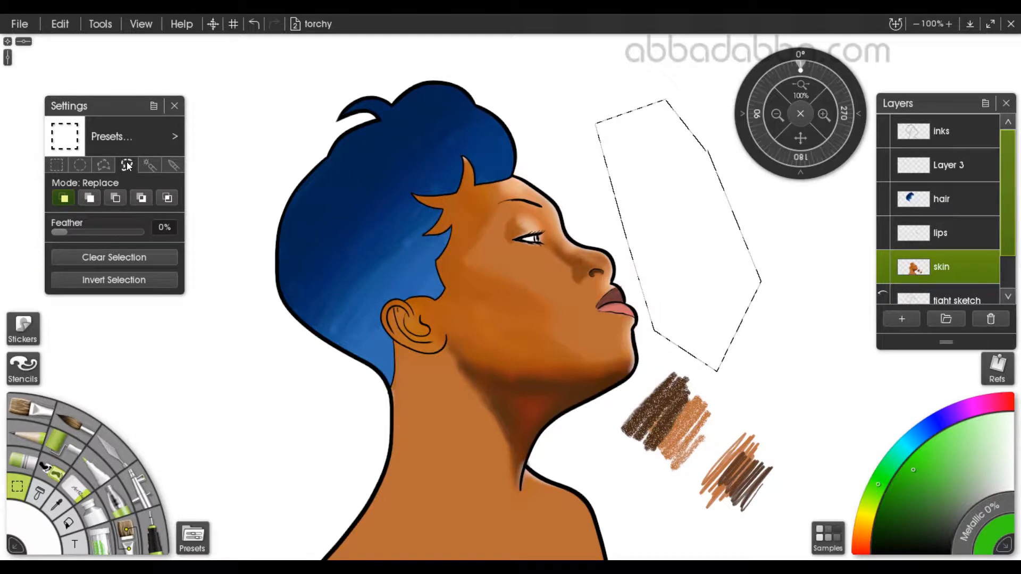
mouse_move(779, 404)
left_mouse_down()
mouse_move(795, 481)
mouse_move(747, 530)
mouse_move(684, 526)
mouse_move(610, 480)
mouse_move(604, 433)
mouse_move(650, 371)
mouse_move(696, 367)
mouse_move(781, 407)
left_mouse_up()
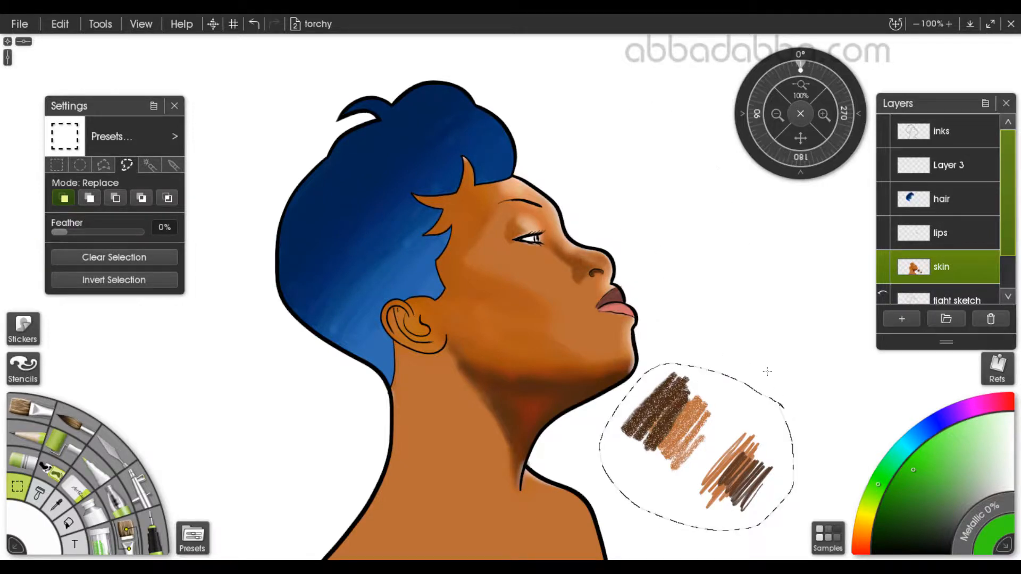
key("Delete")
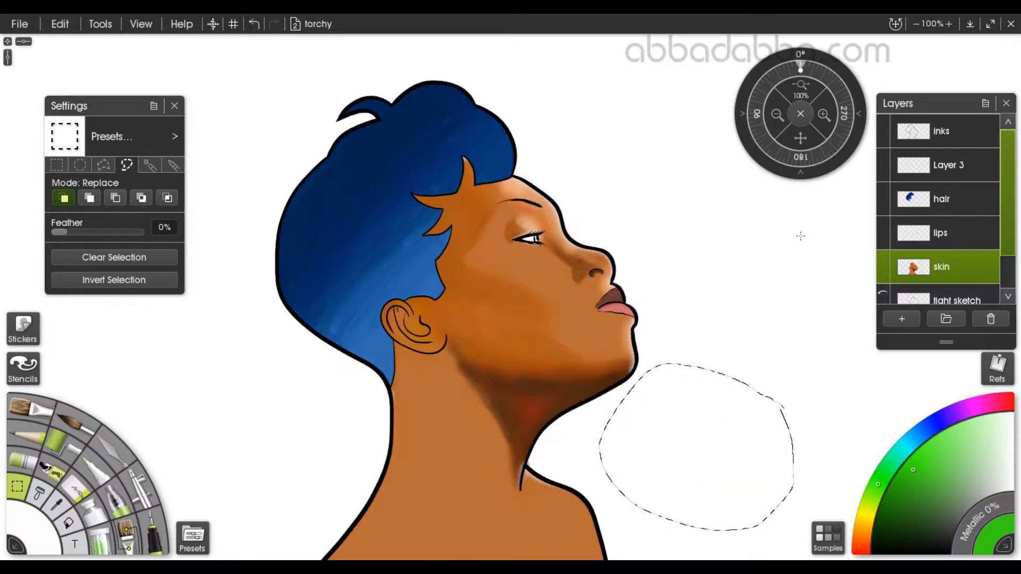
Paint a ring-shaped selection in the empty area in front of the face with the selection brush
left_click(149, 164)
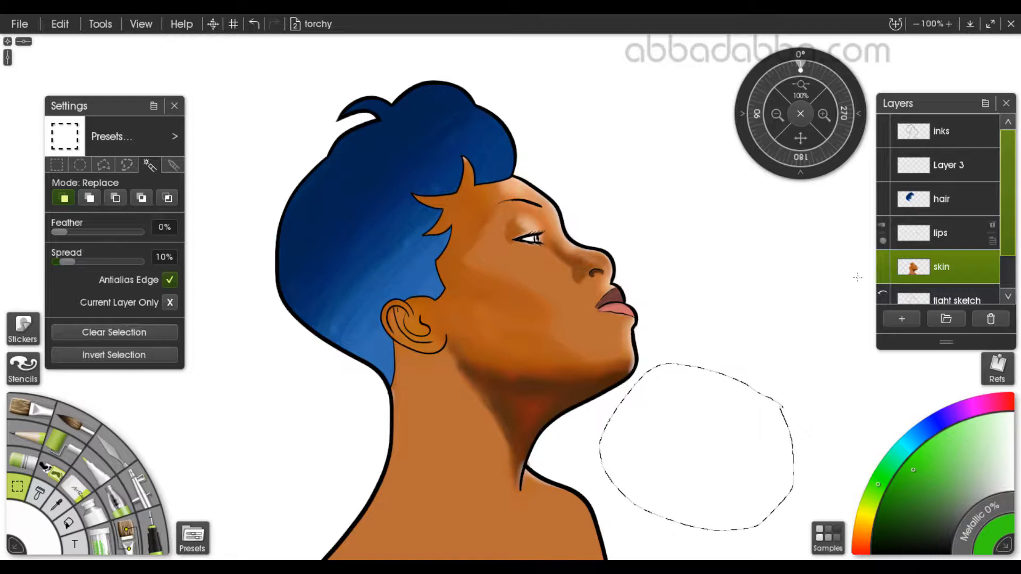
left_click(173, 165)
mouse_move(712, 205)
left_mouse_down()
mouse_move(739, 207)
mouse_move(657, 235)
mouse_move(778, 261)
mouse_move(726, 326)
left_mouse_up()
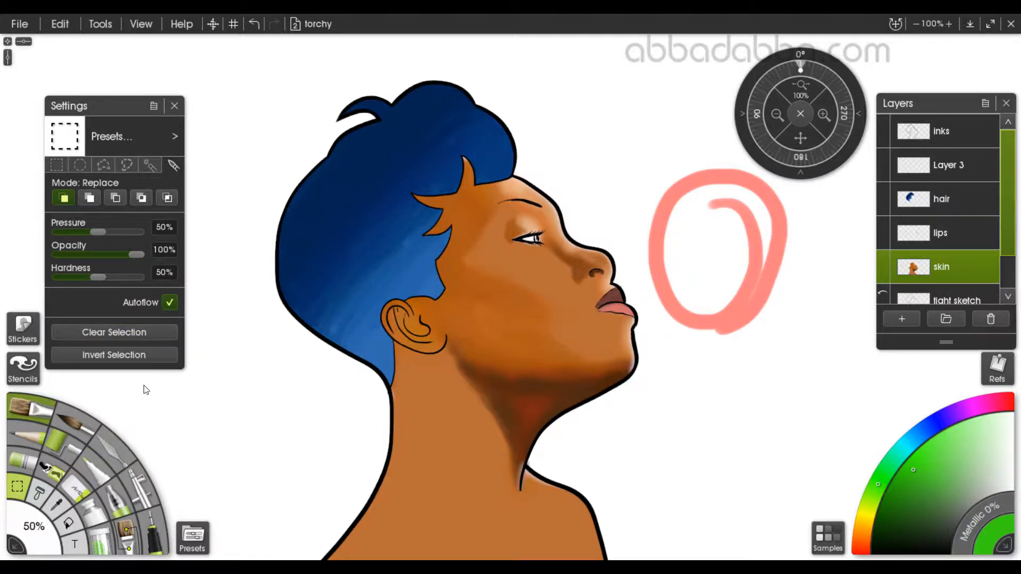
Paint green Thick Gloss brush strokes across the ring selection in front of the face and clear the selection
left_click(34, 410)
mouse_move(662, 346)
left_mouse_down()
mouse_move(712, 281)
mouse_move(845, 210)
left_mouse_up()
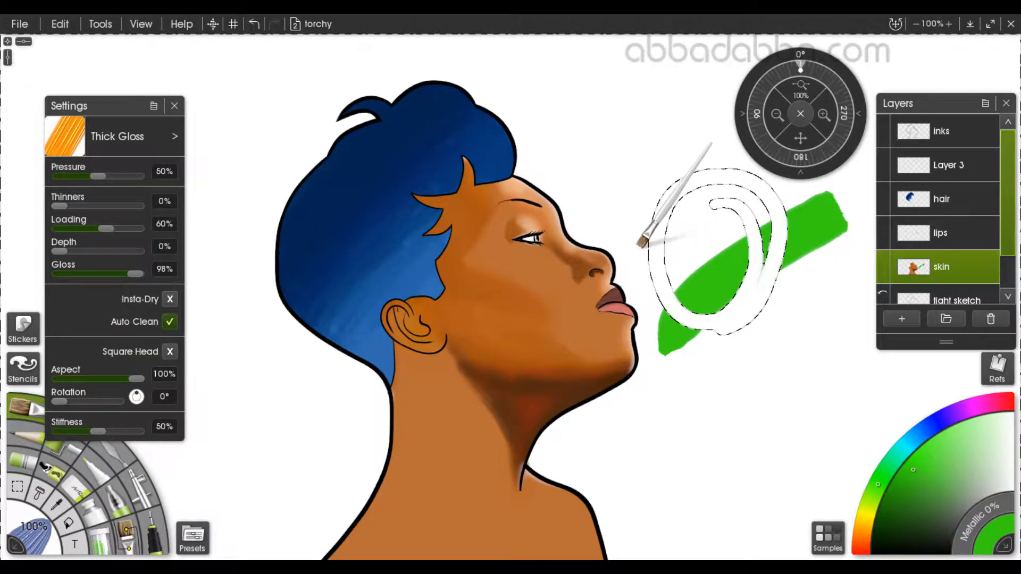
mouse_move(646, 240)
left_mouse_down()
mouse_move(752, 148)
mouse_move(808, 128)
left_mouse_up()
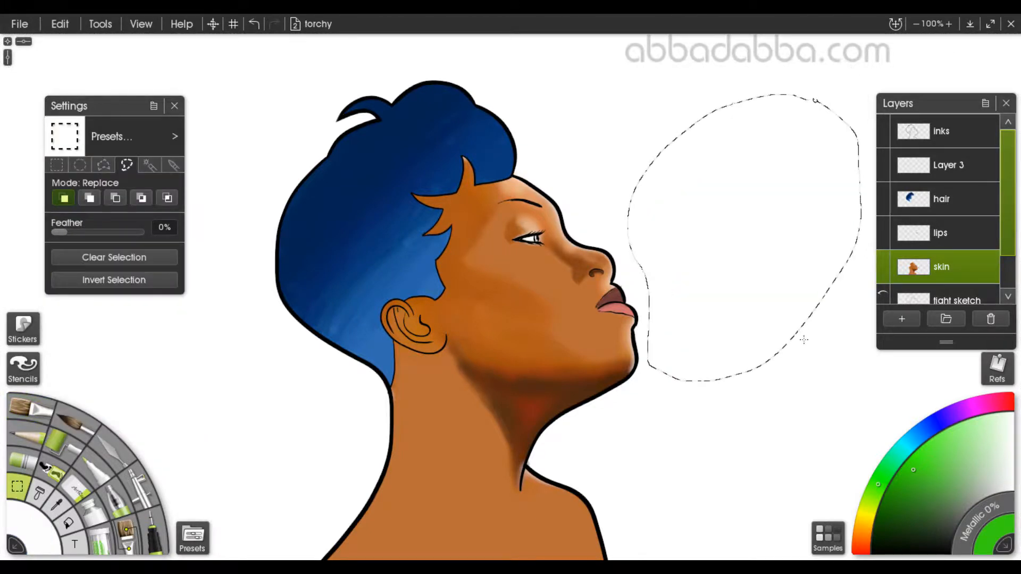
key("ctrl+d")
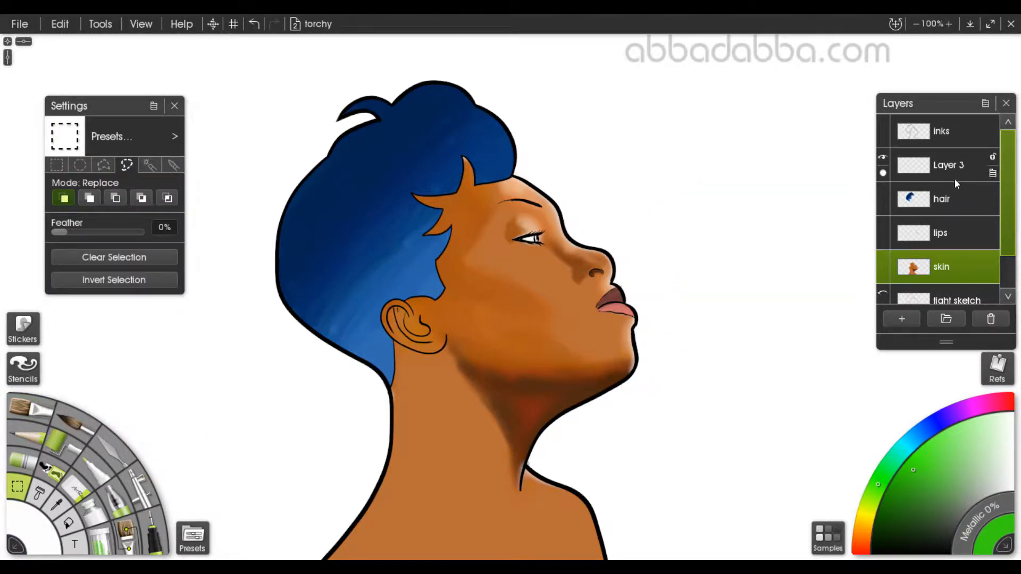
Make Layer 3 active and hide the hair, lips and skin layers
left_click(944, 166)
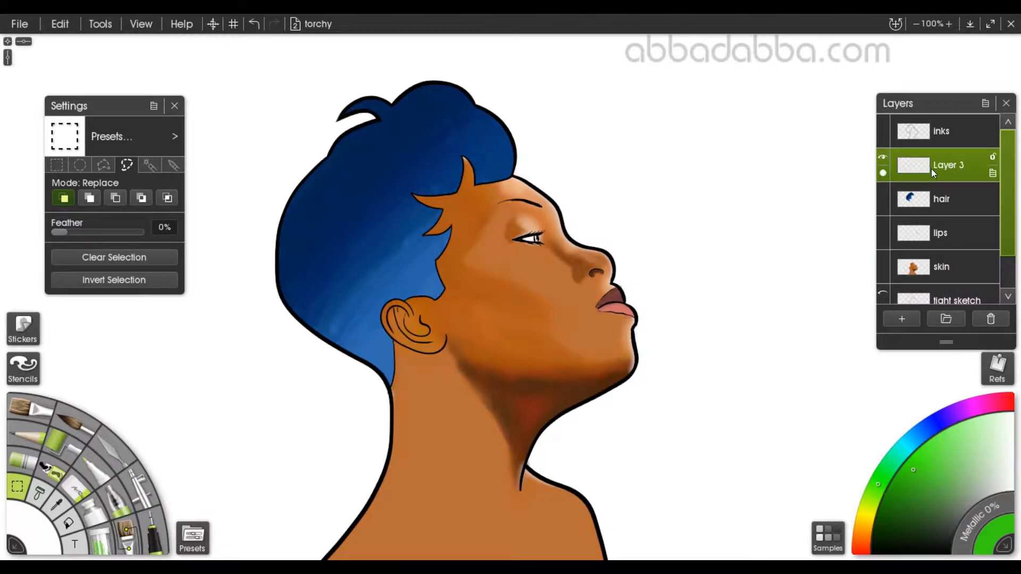
left_click(883, 193)
left_click(882, 228)
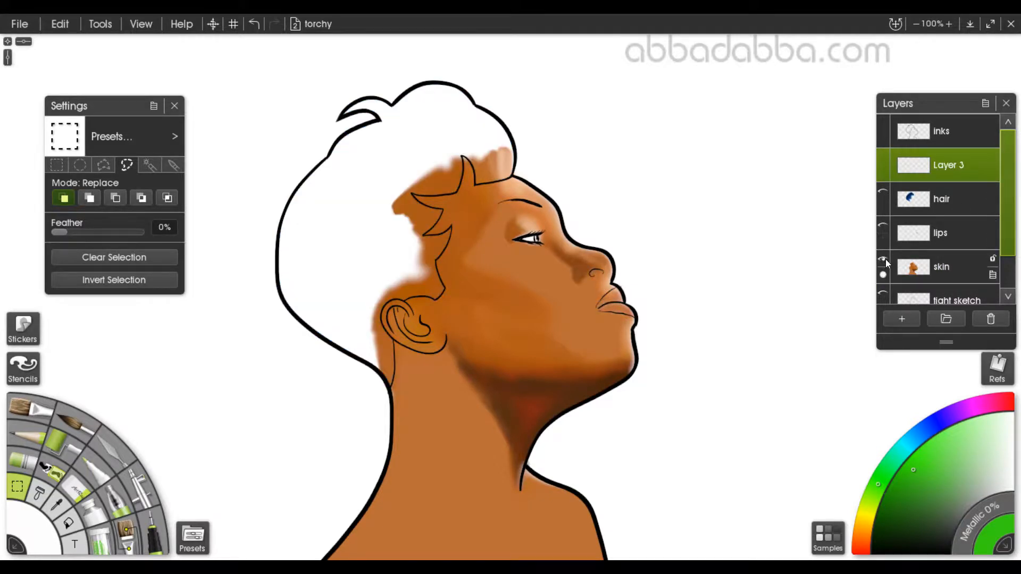
left_click(884, 260)
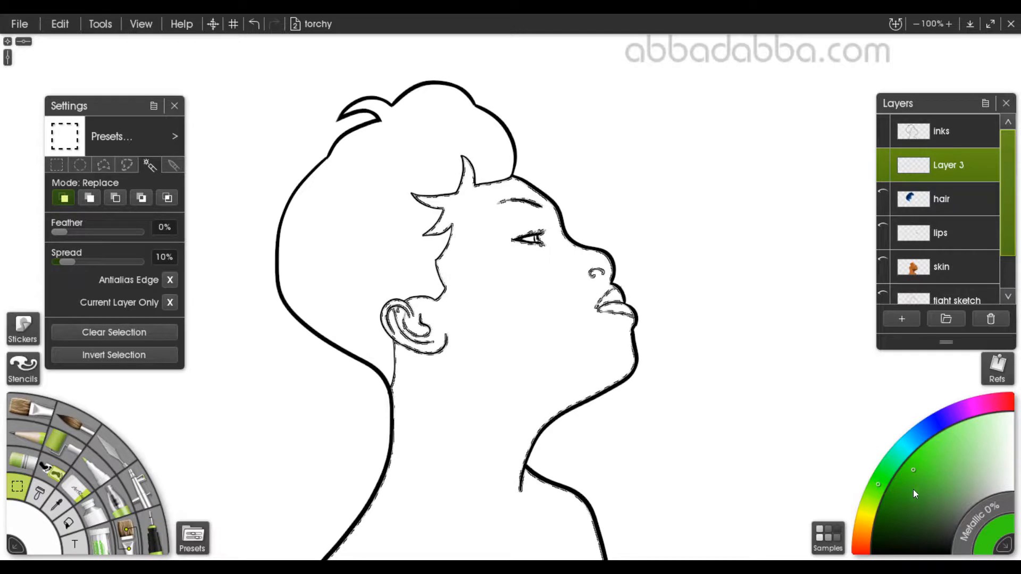
Flood-fill the selected face, neck and shoulder area on Layer 3 with golden orange
left_click(865, 525)
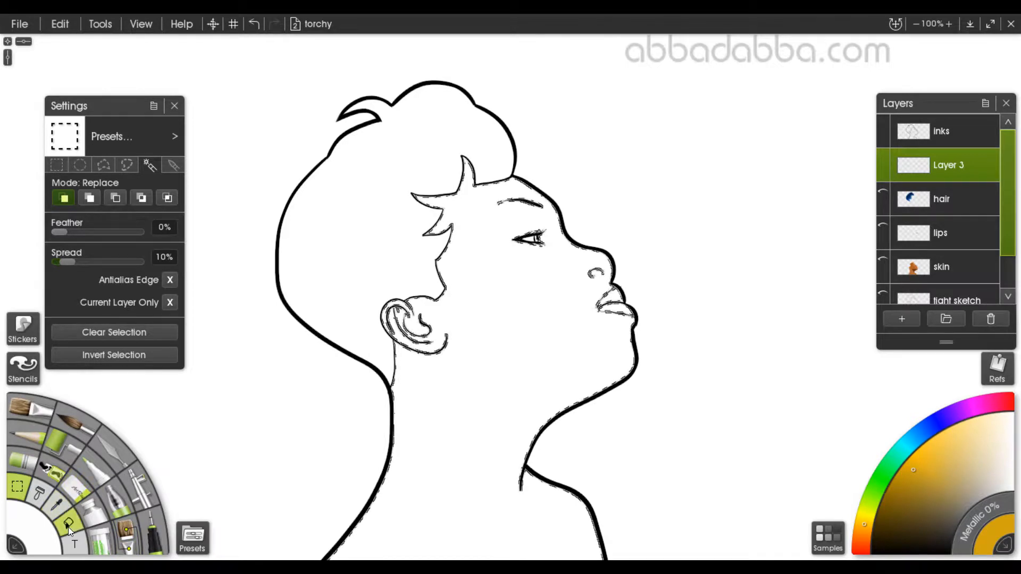
key("f")
left_click(482, 373)
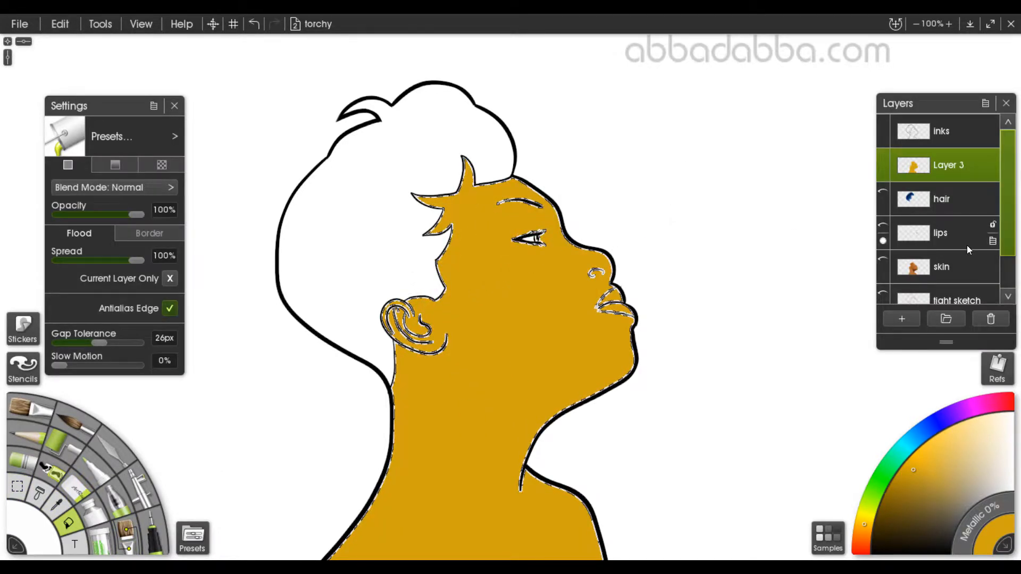
Add a layer above Layer 3, select the hair area with the Magic Wand and flood-fill it with blue
key("ctrl+shift+n")
left_click(18, 485)
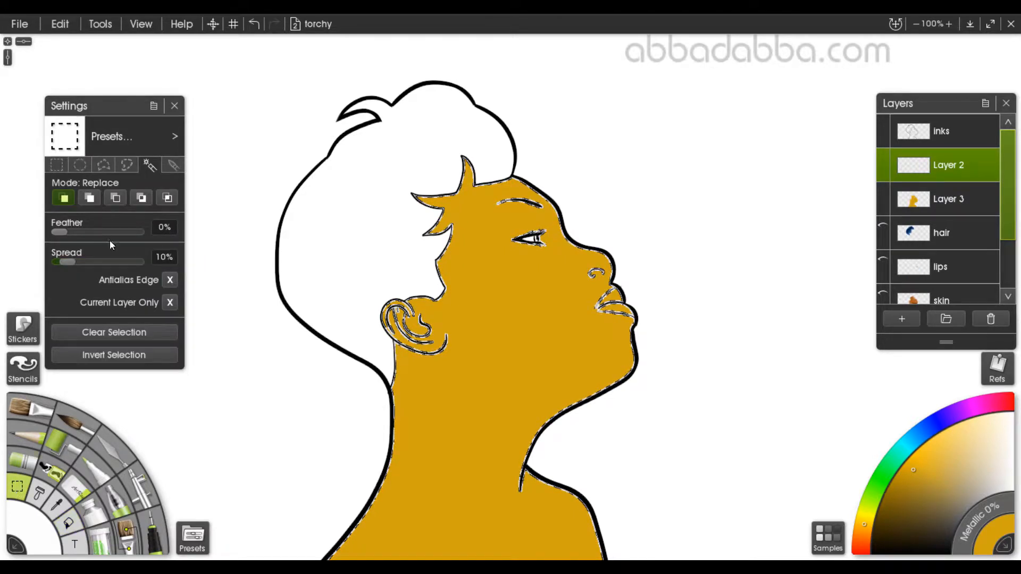
left_click(364, 184)
left_click(940, 420)
left_click(69, 524)
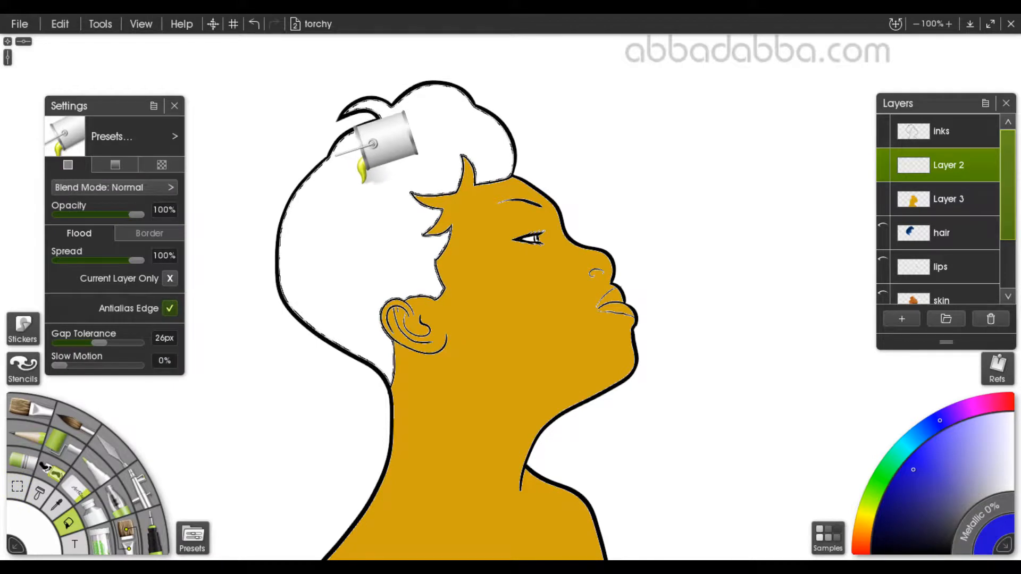
left_click(364, 180)
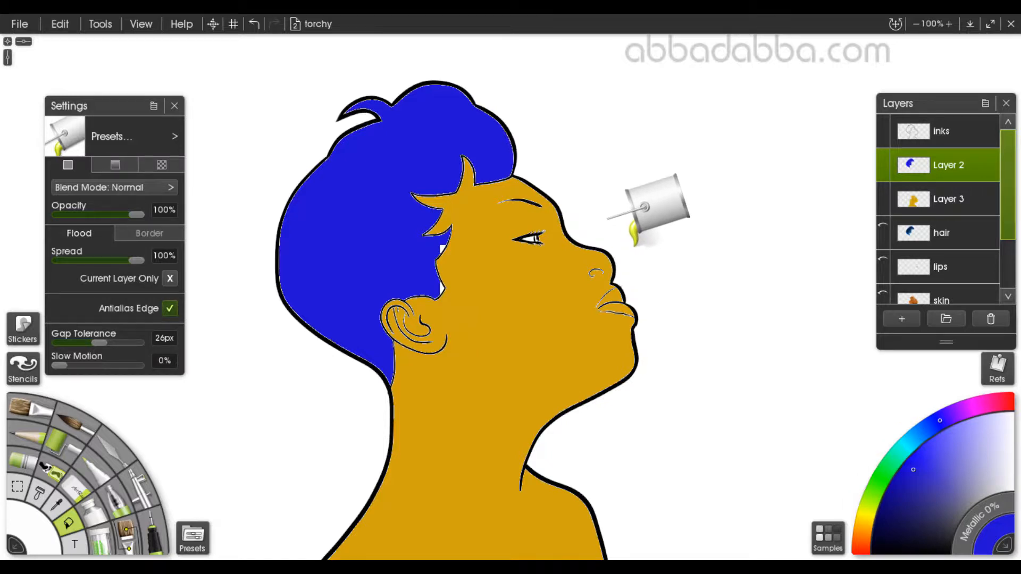
Inspect the fill edges along the hairline, delete Layer 3 with the orange fill and clear the blue fill from Layer 2
key("plus")
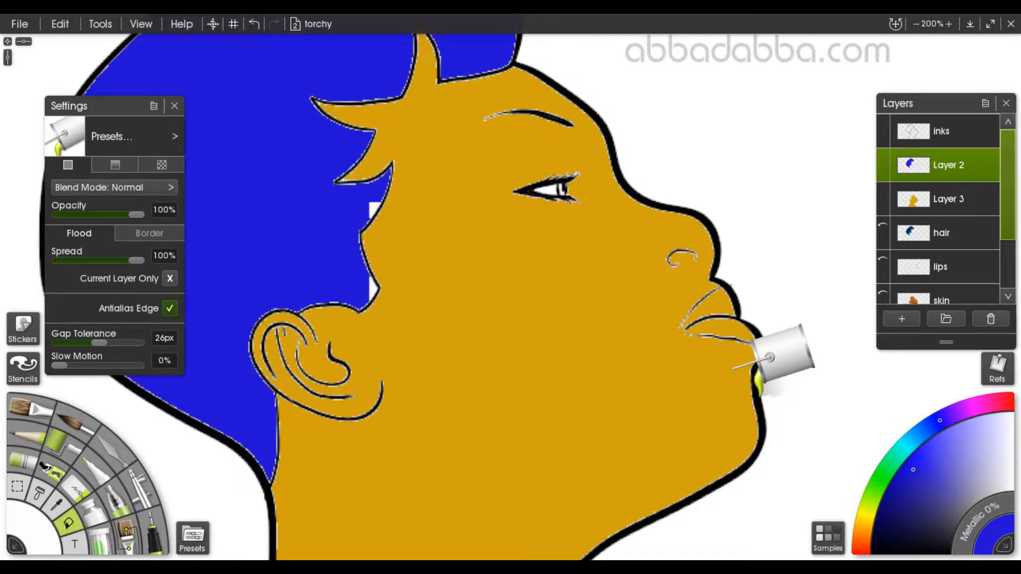
key("plus")
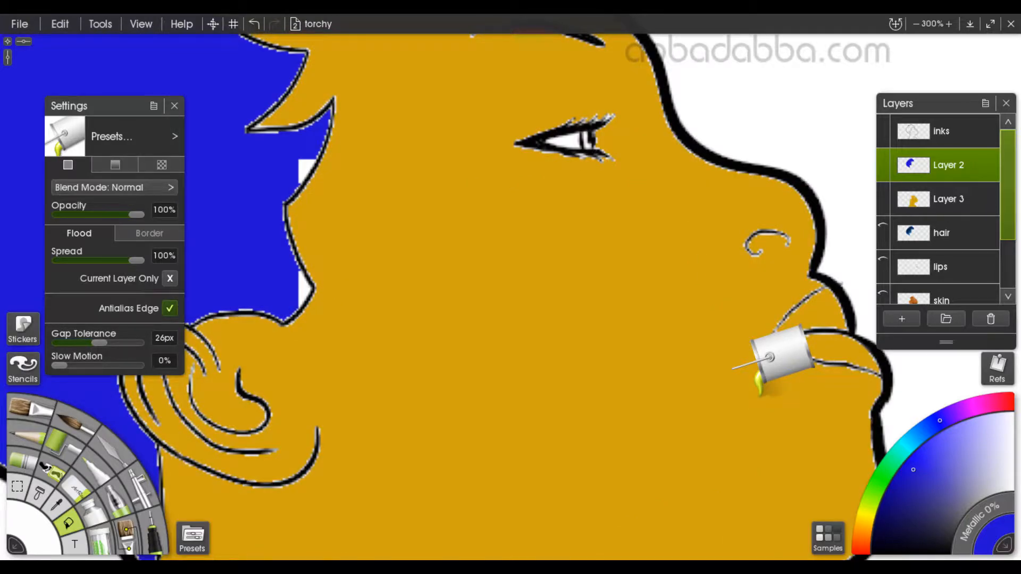
key("minus")
key("minus")
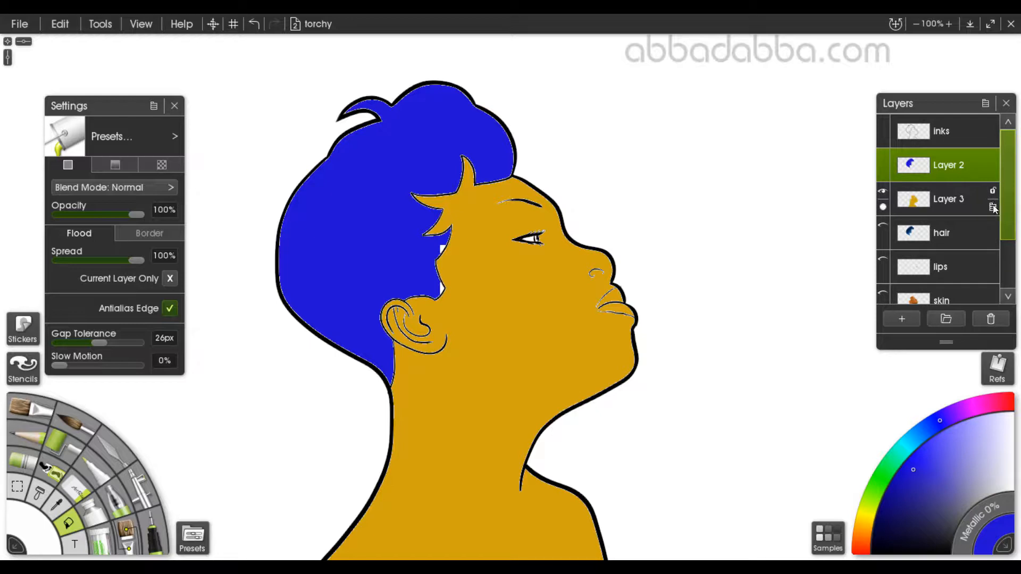
left_click(993, 208)
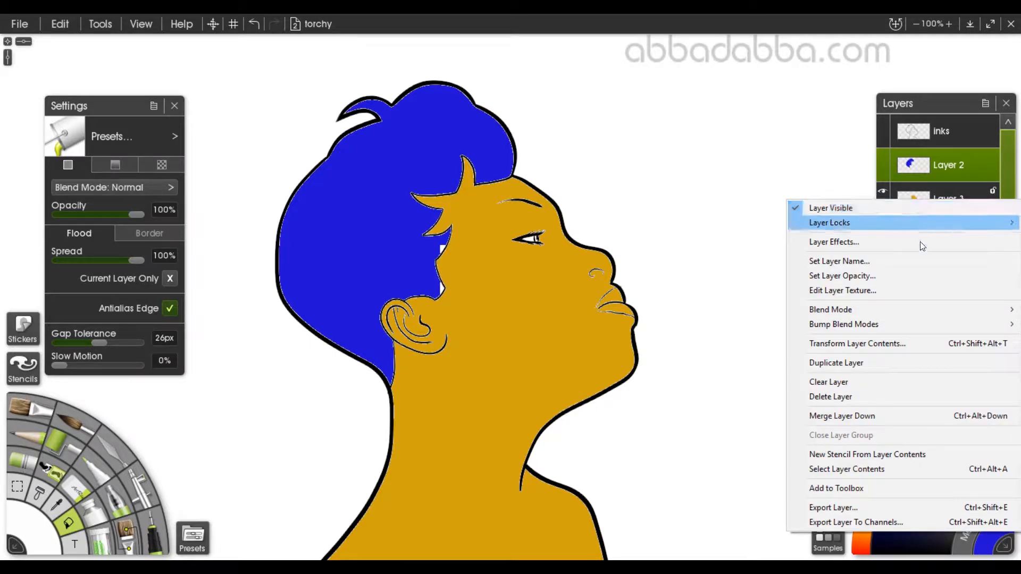
left_click(869, 397)
left_click(992, 173)
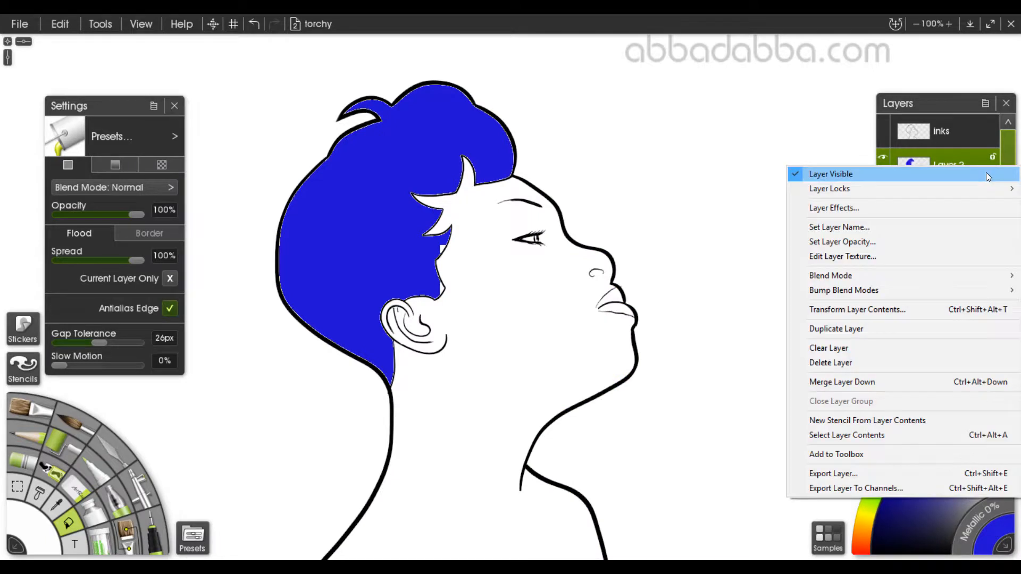
left_click(861, 348)
Switch the fill to Border mode, trying a blue fill of the hair area on Layer 2 and undoing it
left_click(163, 236)
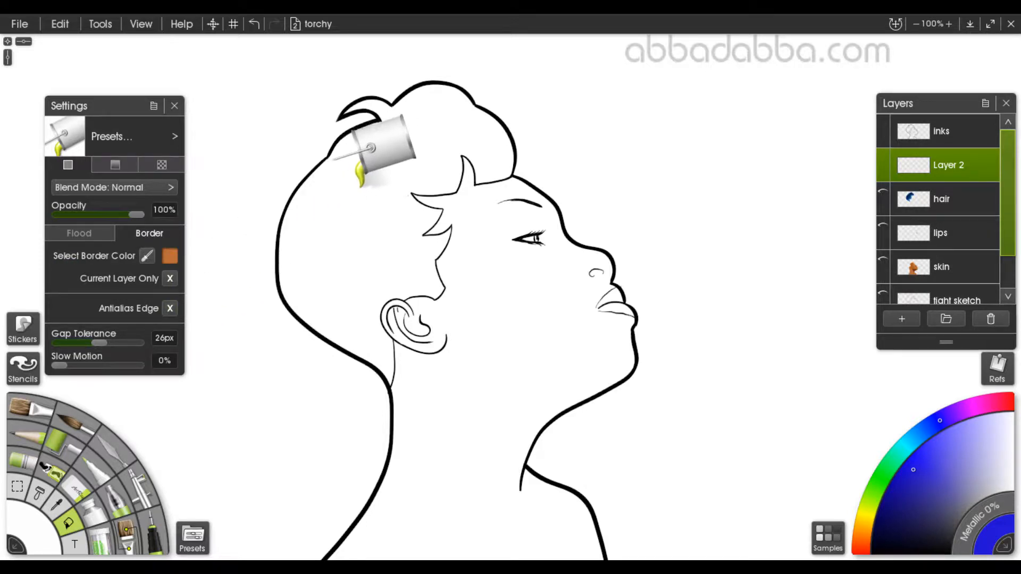
left_click(360, 182)
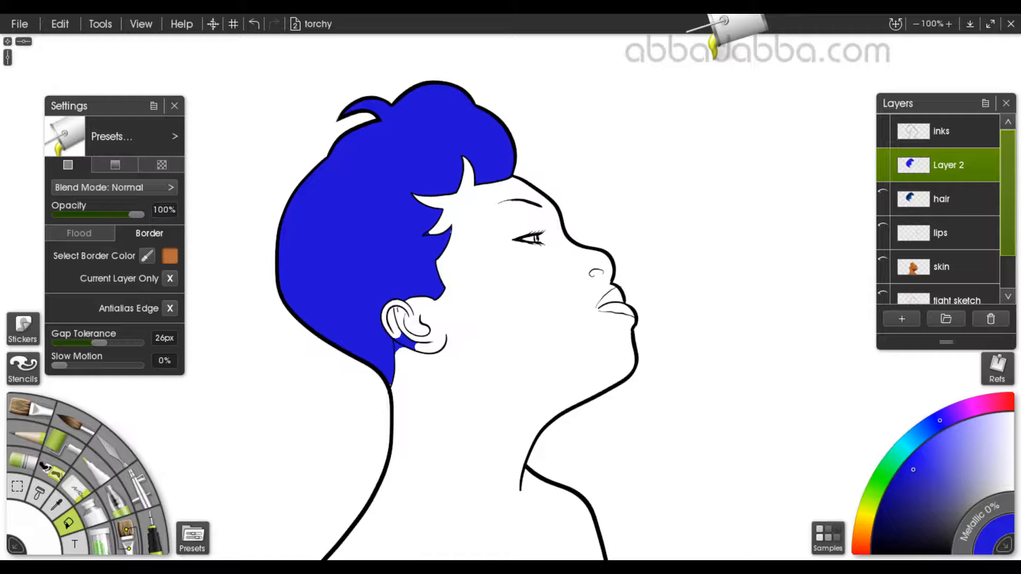
key("plus")
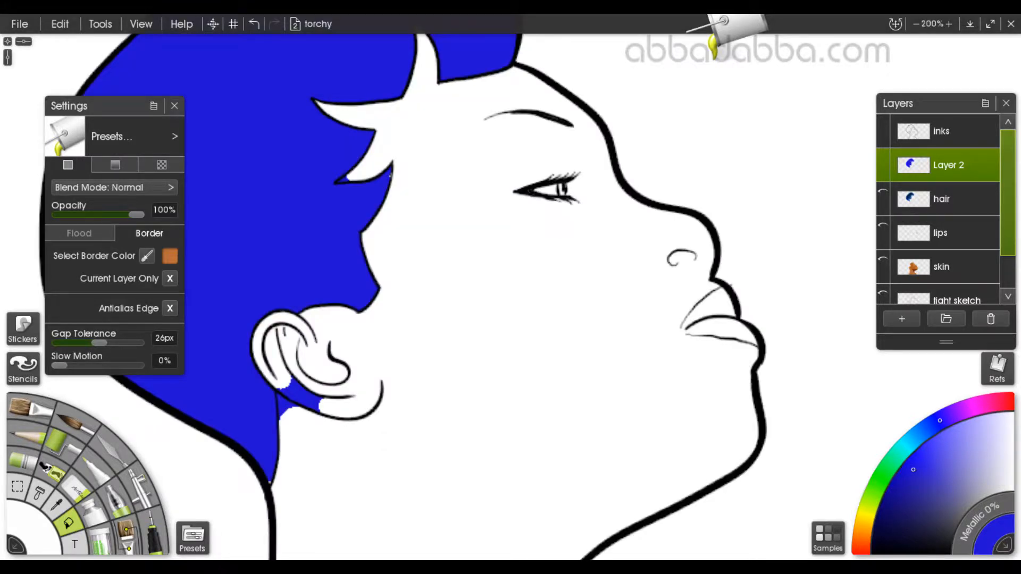
key("minus")
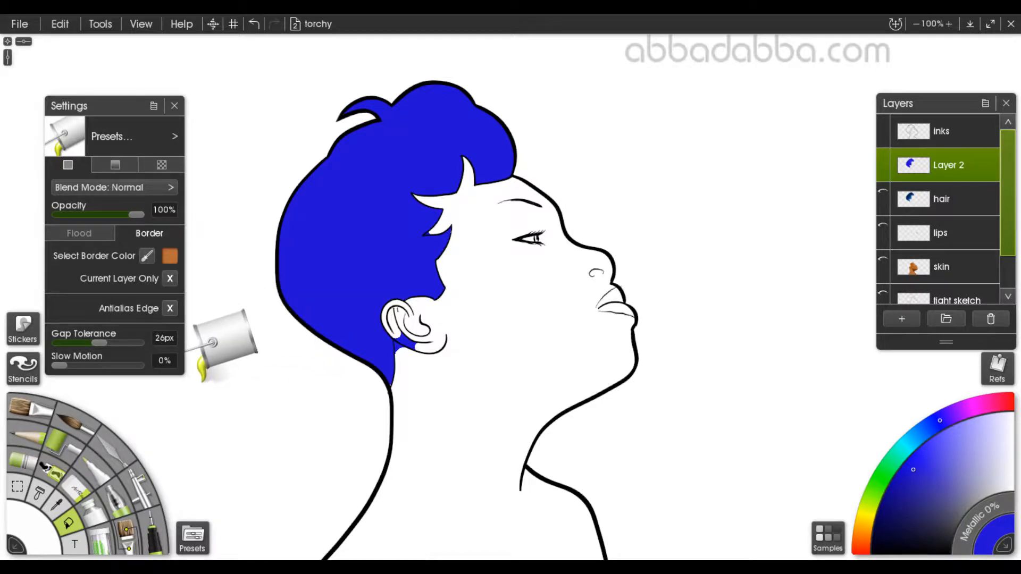
key("ctrl+z")
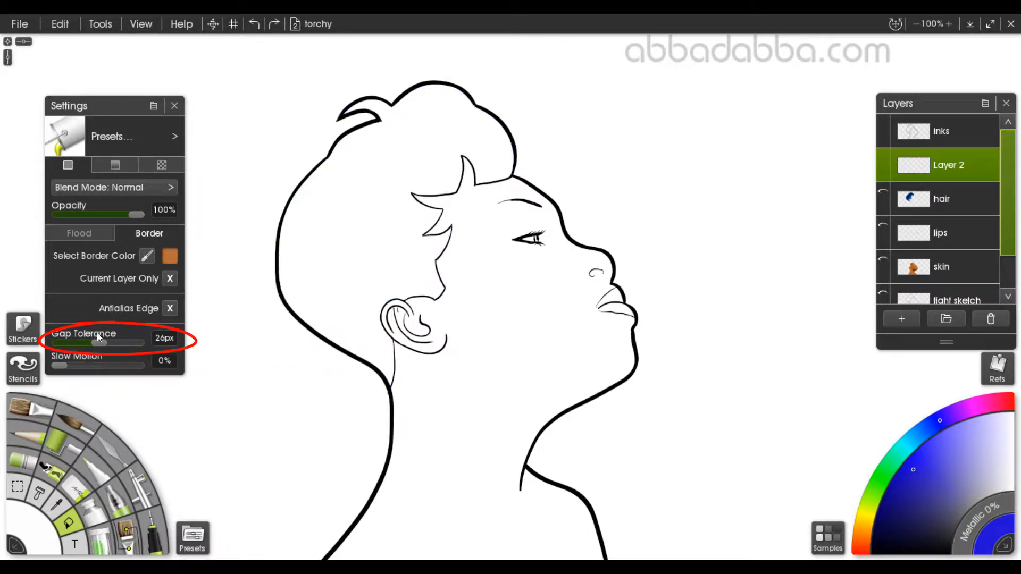
With the gap tolerance set to 16px, border-fill the hair blue on Layer 2 and the skin golden yellow on a new Layer 3
left_click_drag(99, 344, 83, 344)
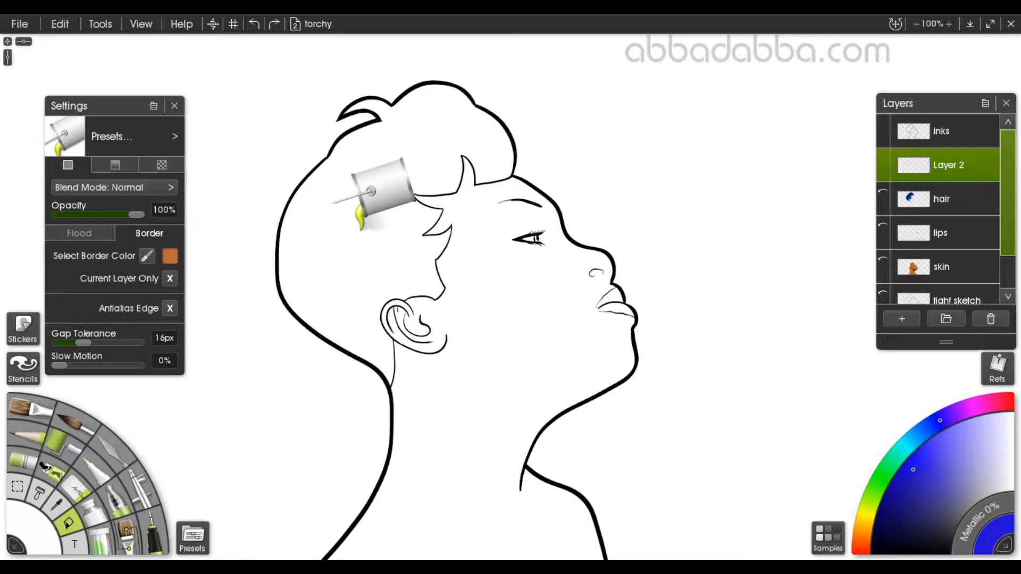
left_click(367, 188)
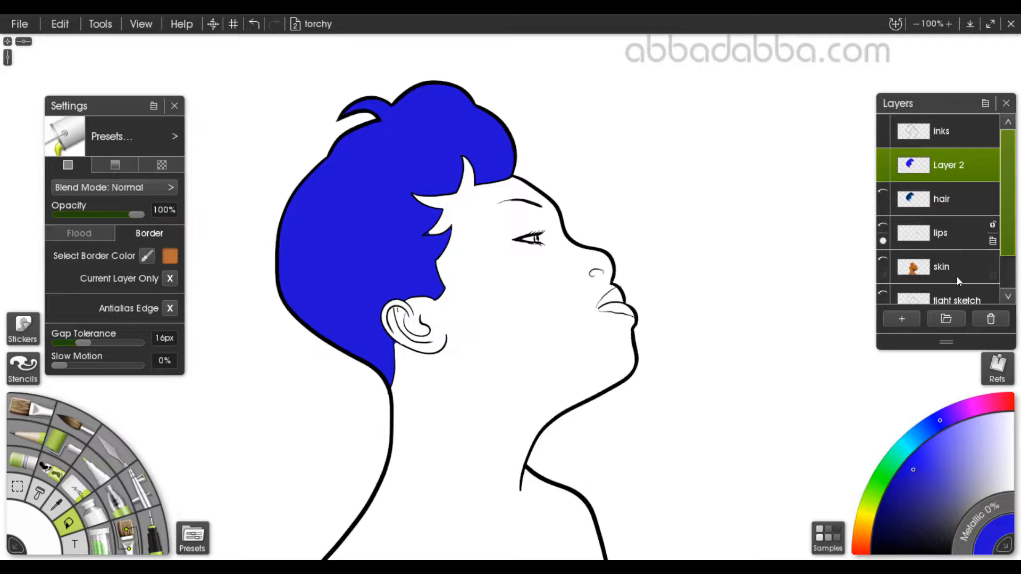
left_click(902, 320)
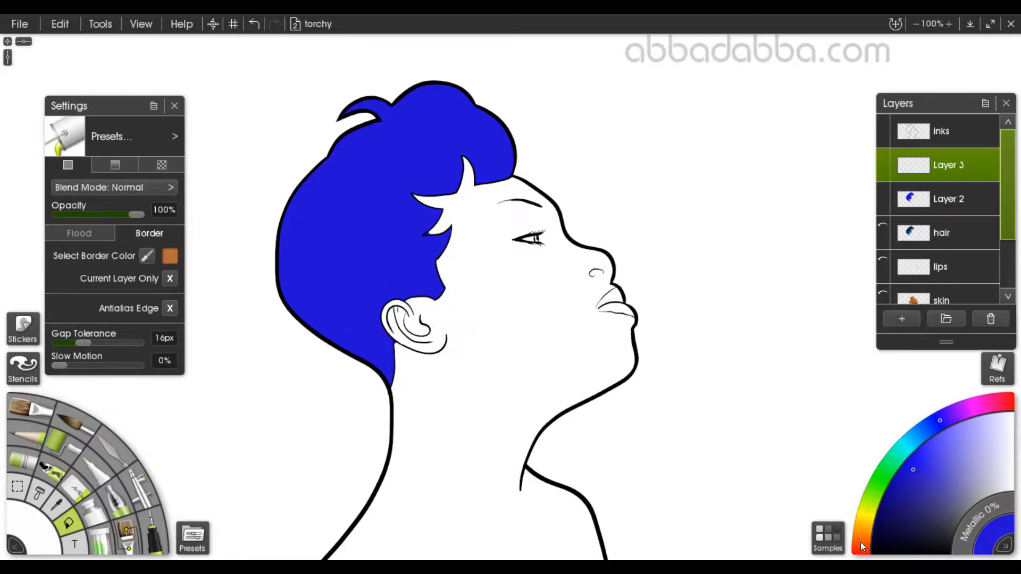
left_click(864, 522)
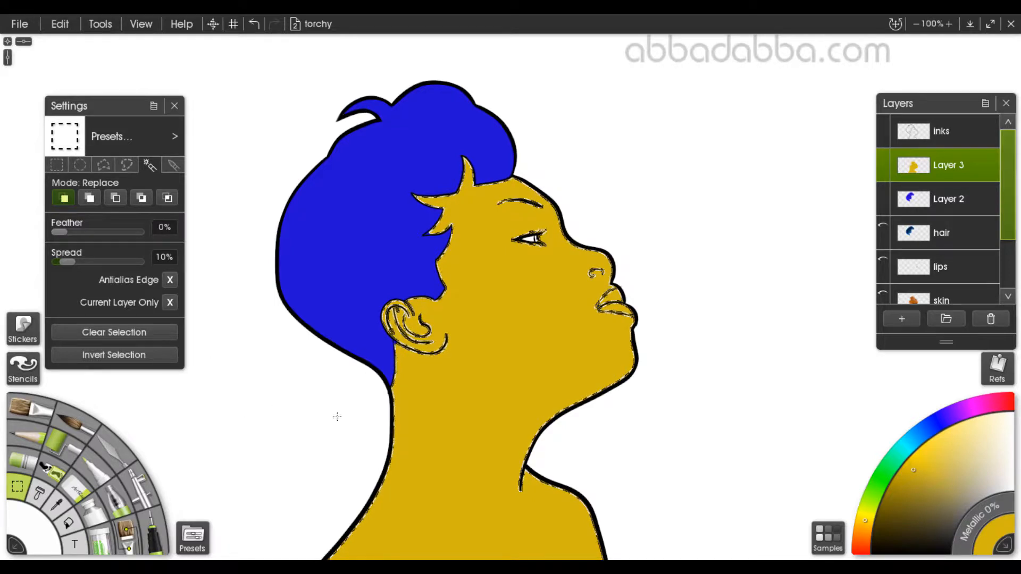
Take the dark shadow sample colour and draw a test stroke below the ear with the Hard Tip felt pen on Layer 3
left_click(829, 531)
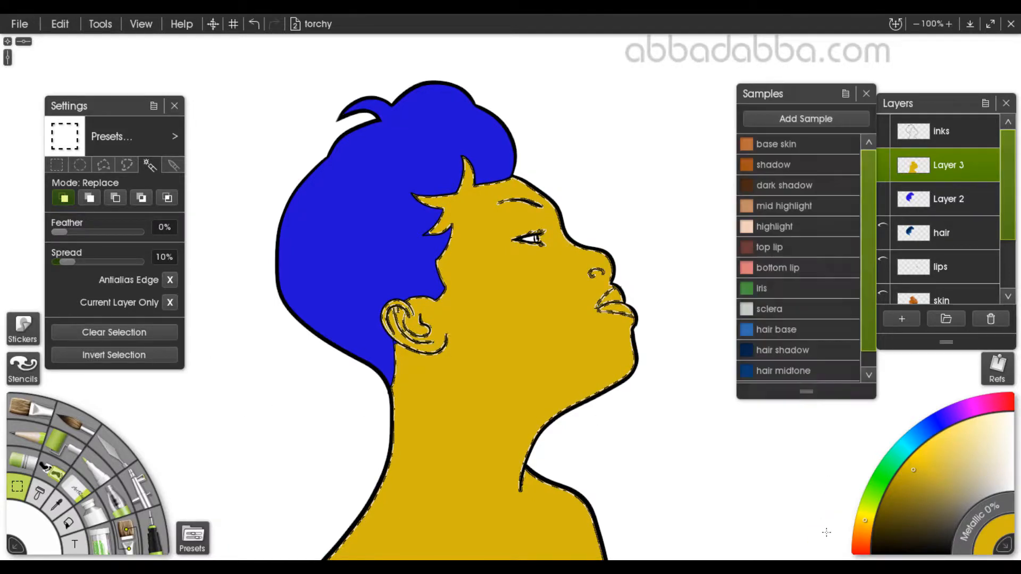
left_click(803, 184)
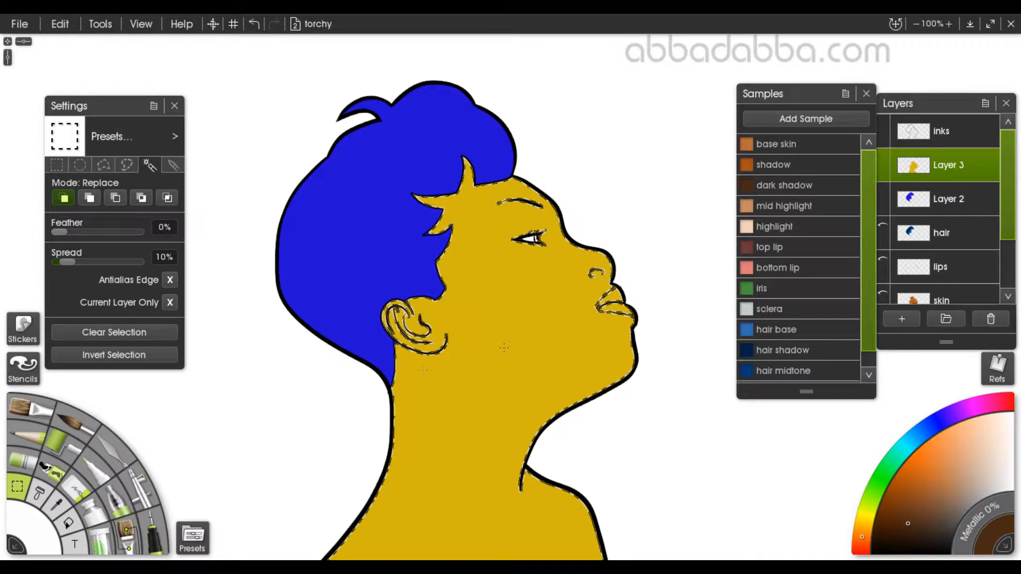
left_click(49, 412)
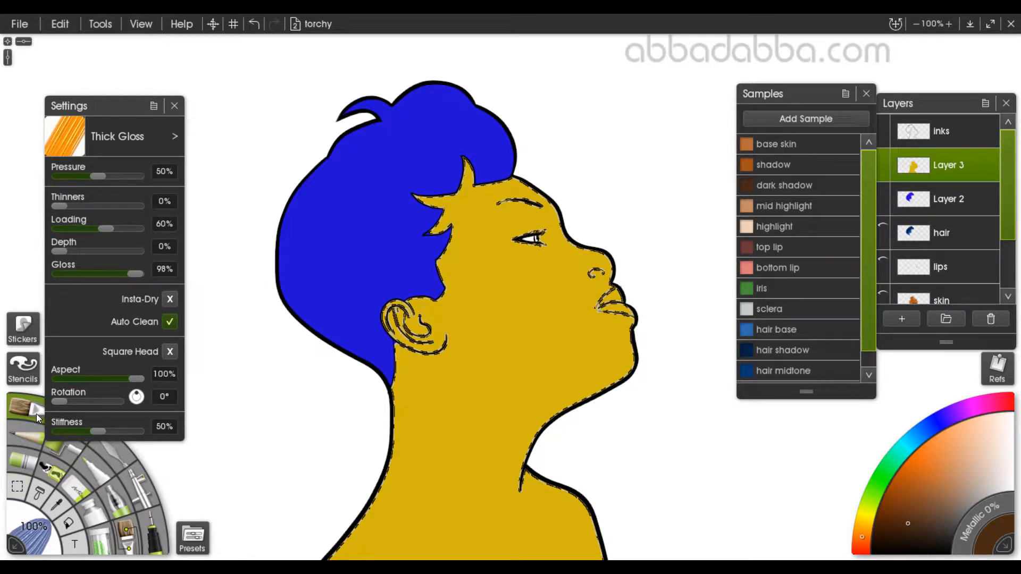
left_click(91, 473)
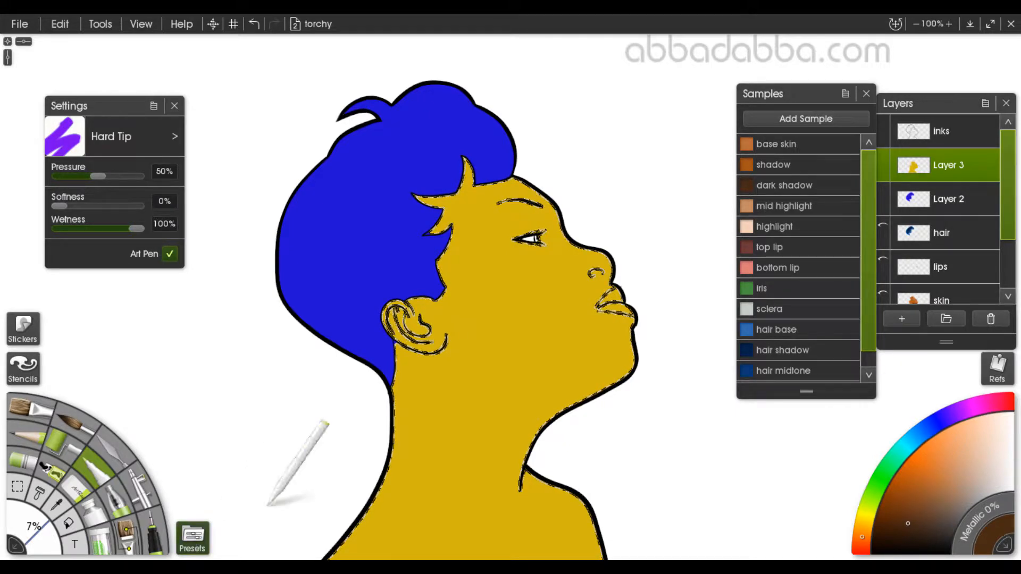
left_click_drag(458, 356, 525, 382)
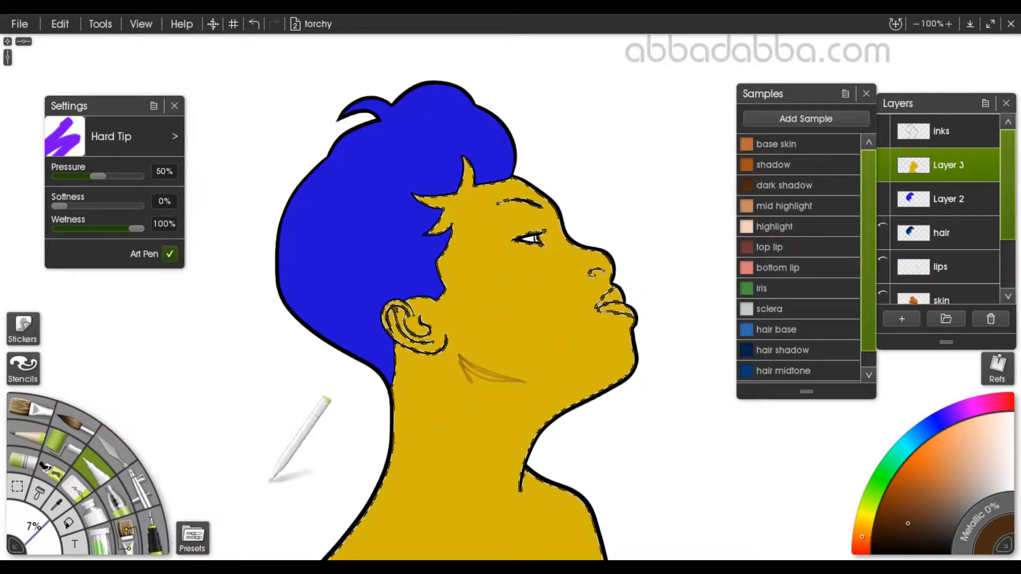
Enlarge the felt pen to 100% and paint the brown shadow under the jaw and down the front of the neck
mouse_move(28, 516)
left_mouse_down()
mouse_move(28, 537)
mouse_move(63, 559)
left_mouse_up()
mouse_move(451, 367)
left_mouse_down()
mouse_move(521, 380)
mouse_move(558, 362)
mouse_move(622, 356)
mouse_move(571, 394)
left_mouse_up()
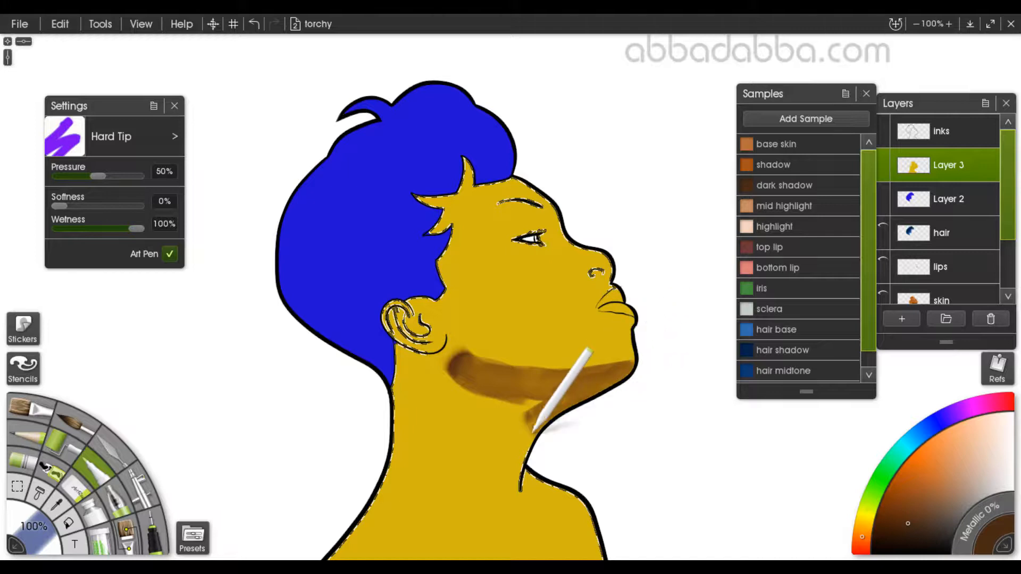
mouse_move(521, 438)
left_mouse_down()
mouse_move(500, 383)
mouse_move(494, 436)
mouse_move(526, 420)
mouse_move(468, 420)
left_mouse_up()
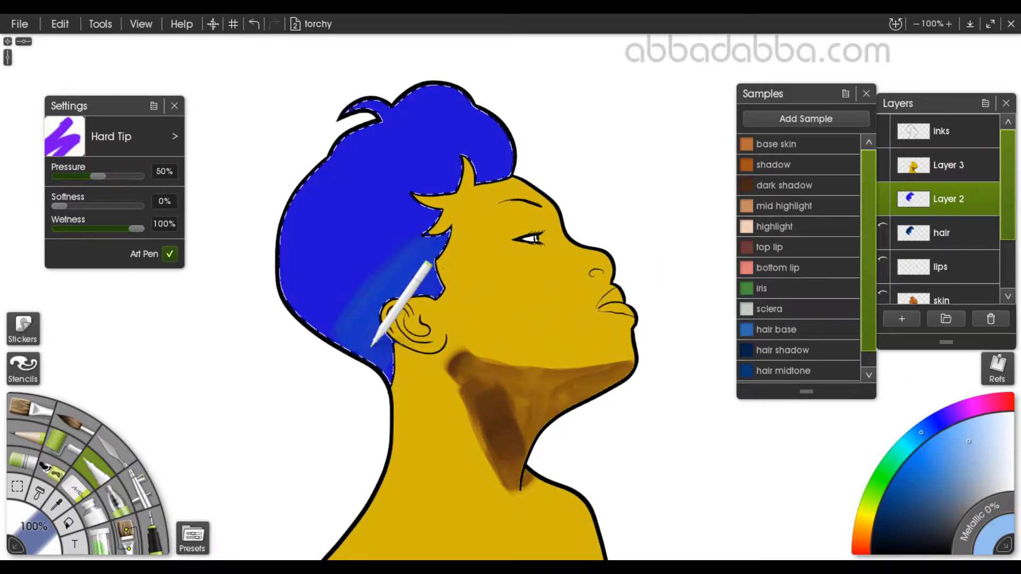
Paint light blue over the hair above the ear on Layer 2, and a mint-green band across the hair on a new layer above Layer 3
mouse_move(372, 342)
left_mouse_down()
mouse_move(358, 321)
mouse_move(407, 252)
left_mouse_up()
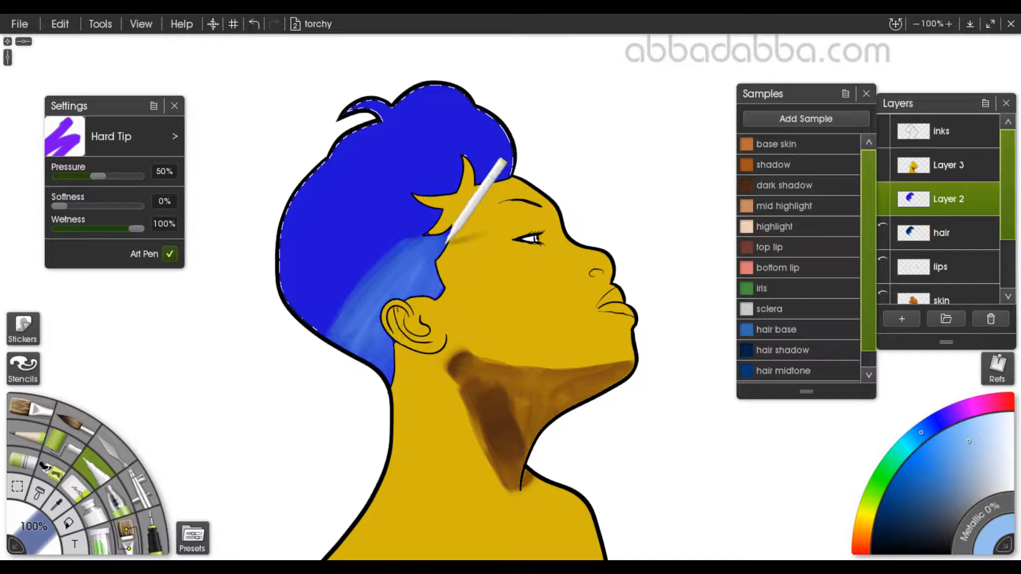
left_click_drag(355, 333, 440, 188)
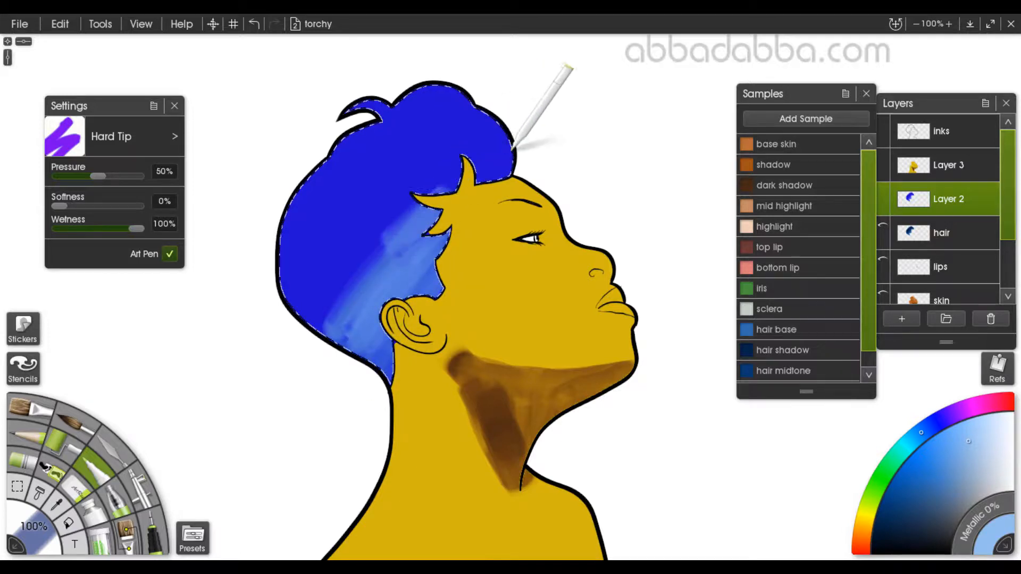
left_click(956, 164)
left_click(904, 322)
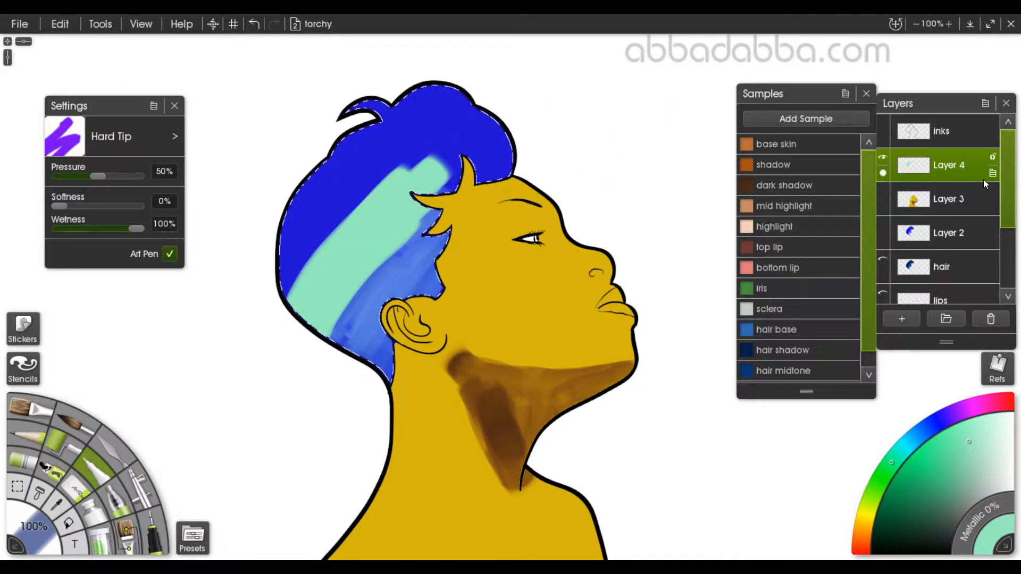
Move Layer 4 with the mint-green band below Layer 3 and merge it down into Layer 2
left_click_drag(963, 173, 970, 218)
left_click(993, 206)
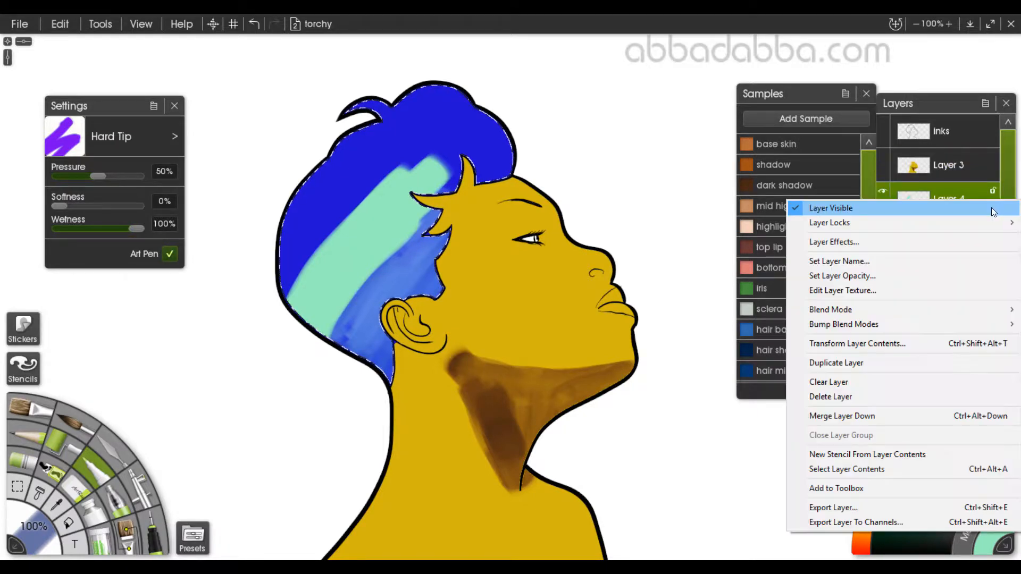
left_click(898, 417)
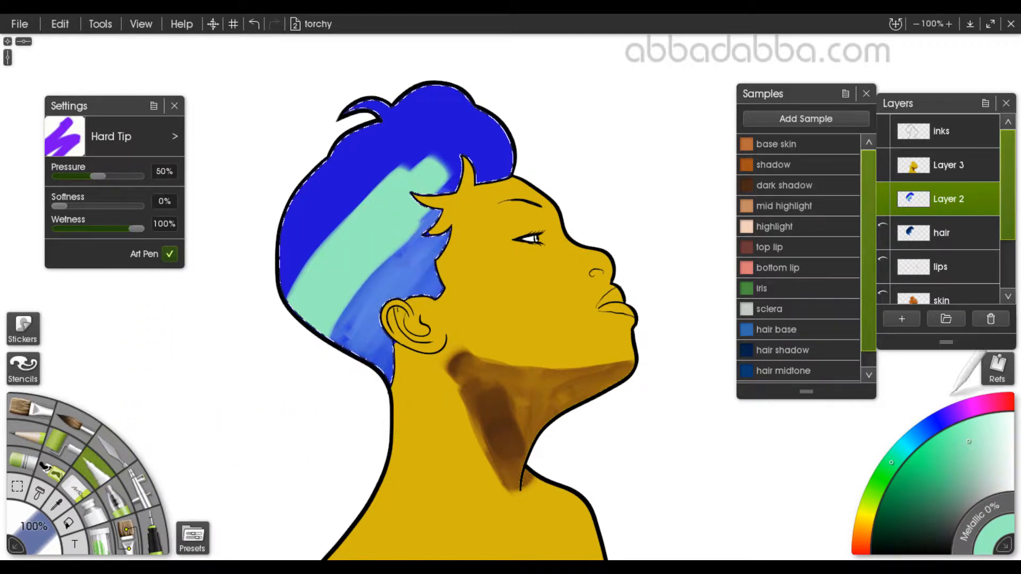
Blend pink over the light-blue hair above the ear on Layer 2 and clear the selection
left_click(1001, 403)
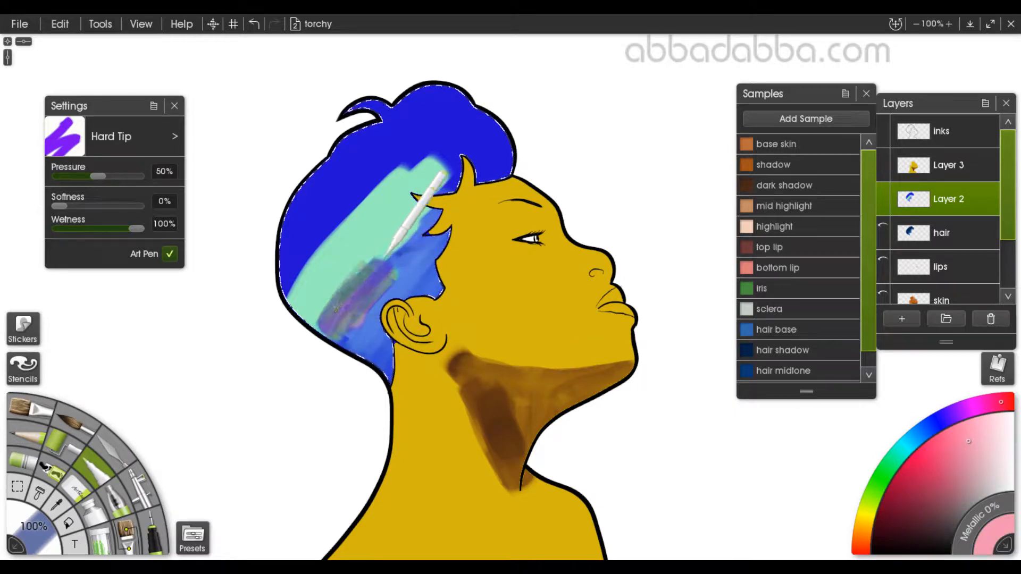
left_click_drag(346, 292, 387, 255)
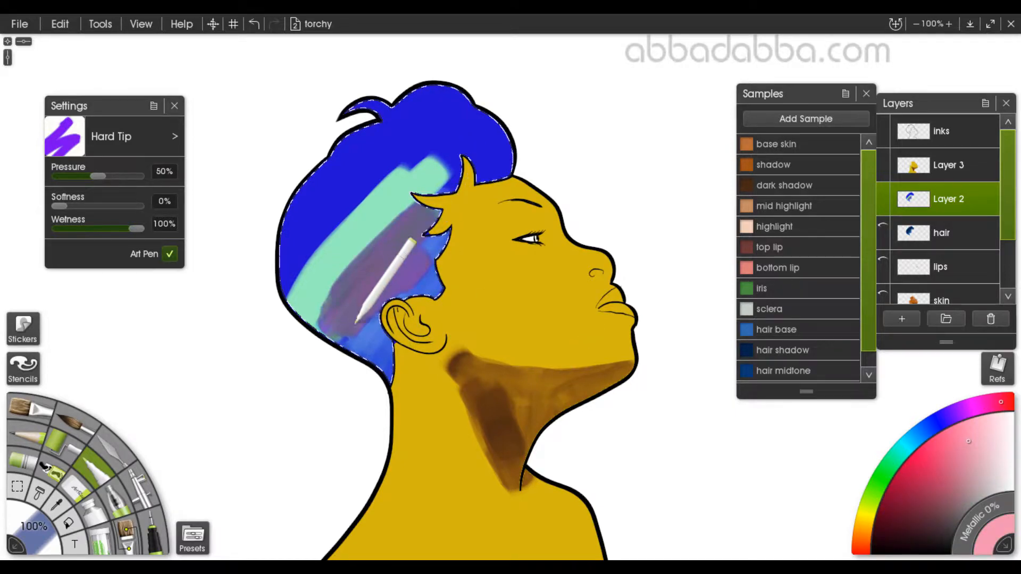
mouse_move(356, 322)
left_mouse_down()
mouse_move(351, 300)
mouse_move(369, 263)
mouse_move(353, 314)
mouse_move(417, 251)
mouse_move(420, 262)
mouse_move(475, 221)
left_mouse_up()
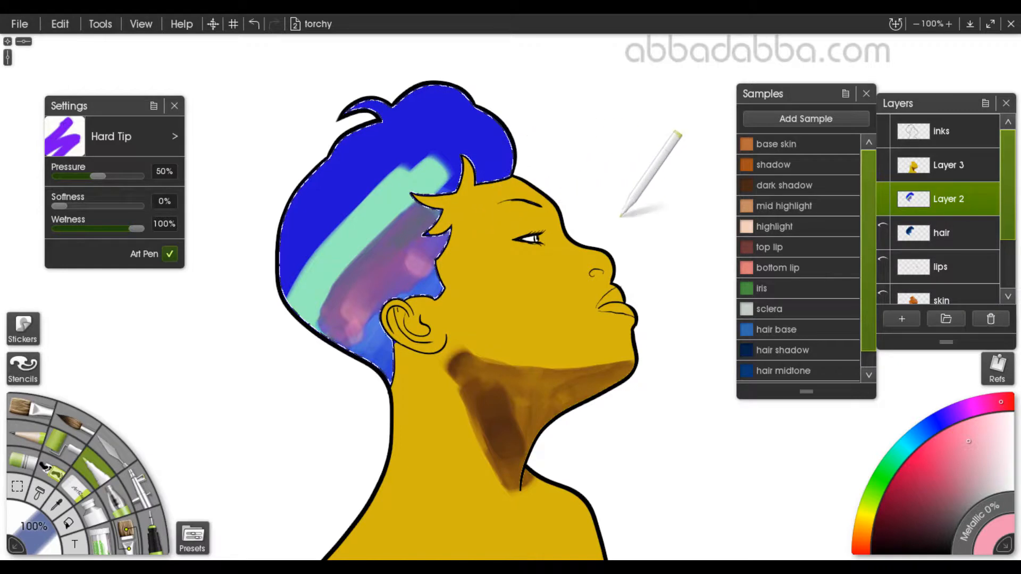
key("ctrl+d")
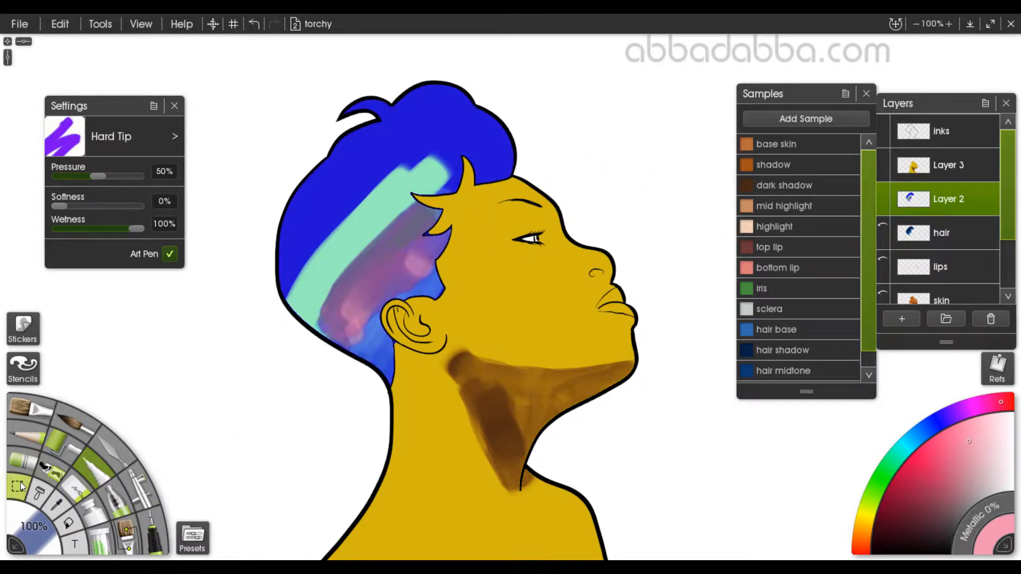
Try wand-selecting the mint-green band, the pink-purple area and the light-blue hair patches one at a time on Layer 2
left_click(18, 489)
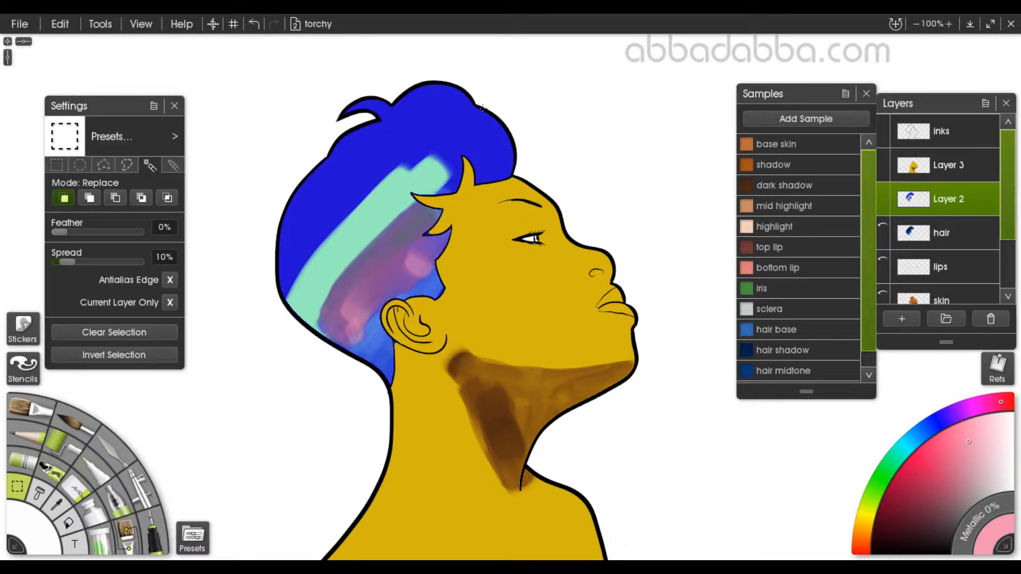
left_click(387, 218)
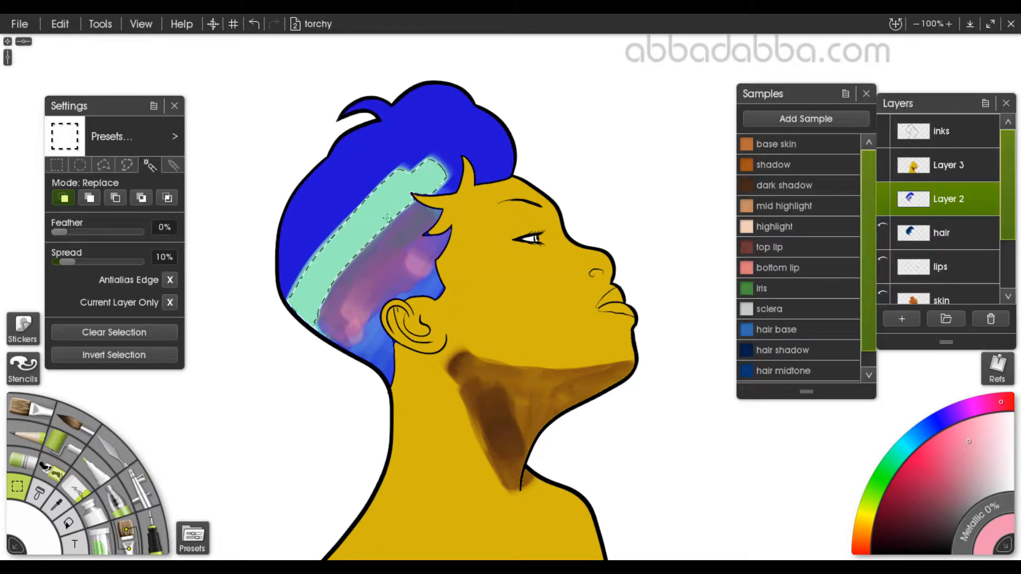
left_click(394, 239)
left_click(430, 279)
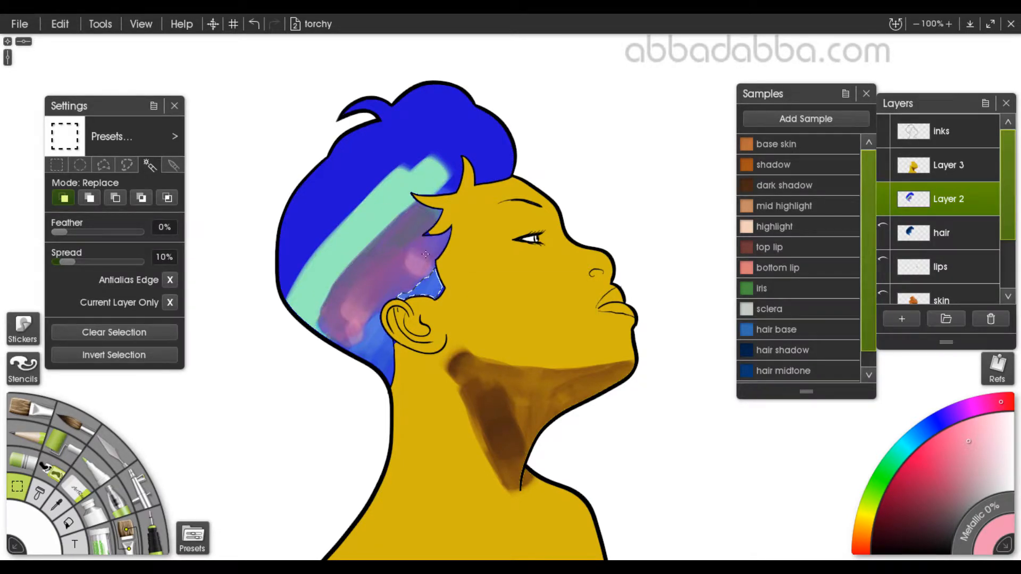
left_click(389, 325)
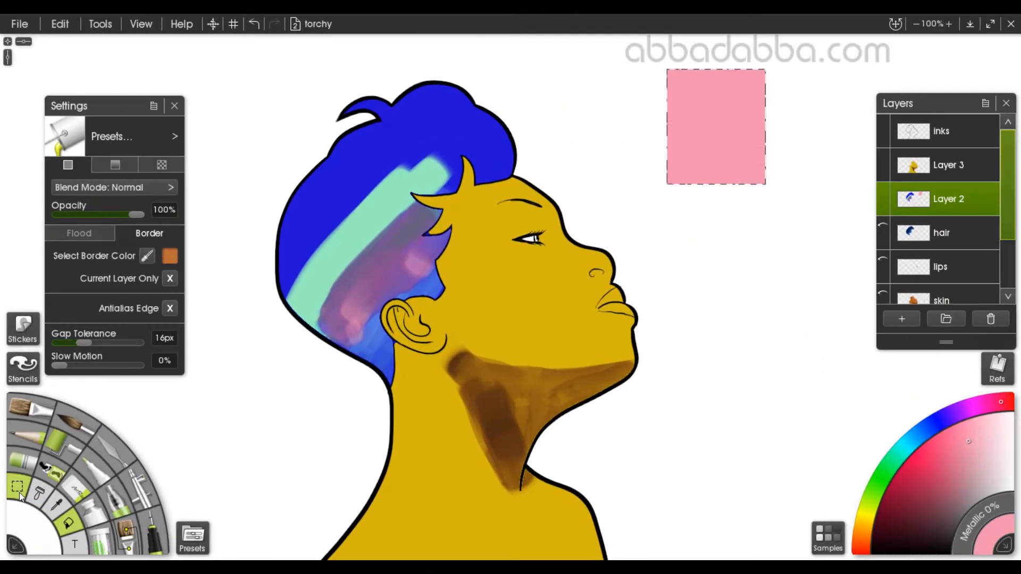
Draw a rectangular selection beside the nose and mouth below the pink square, set the feather to 55% and fill the selection pink
key("s")
left_click_drag(687, 233, 786, 330)
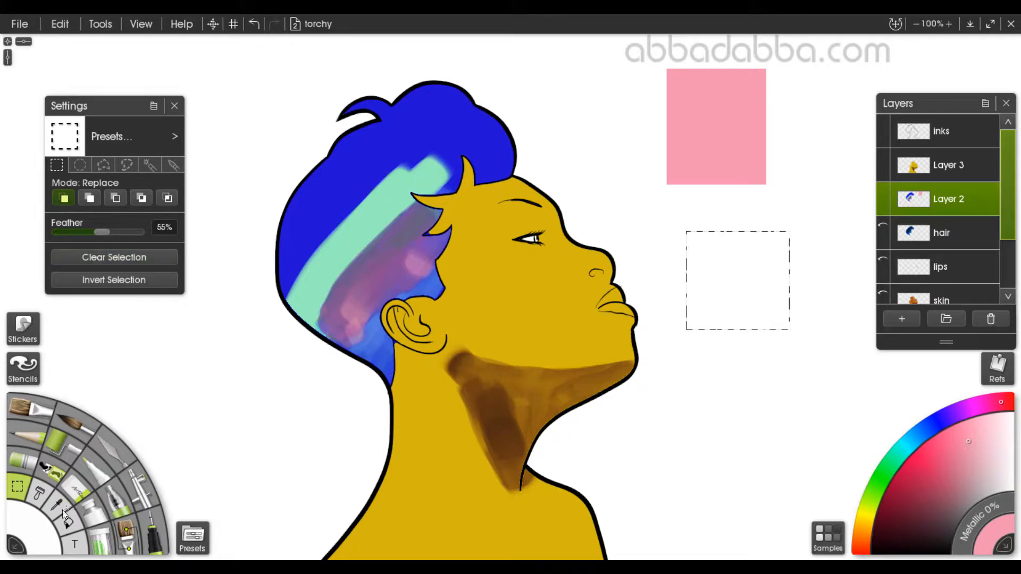
left_click(71, 523)
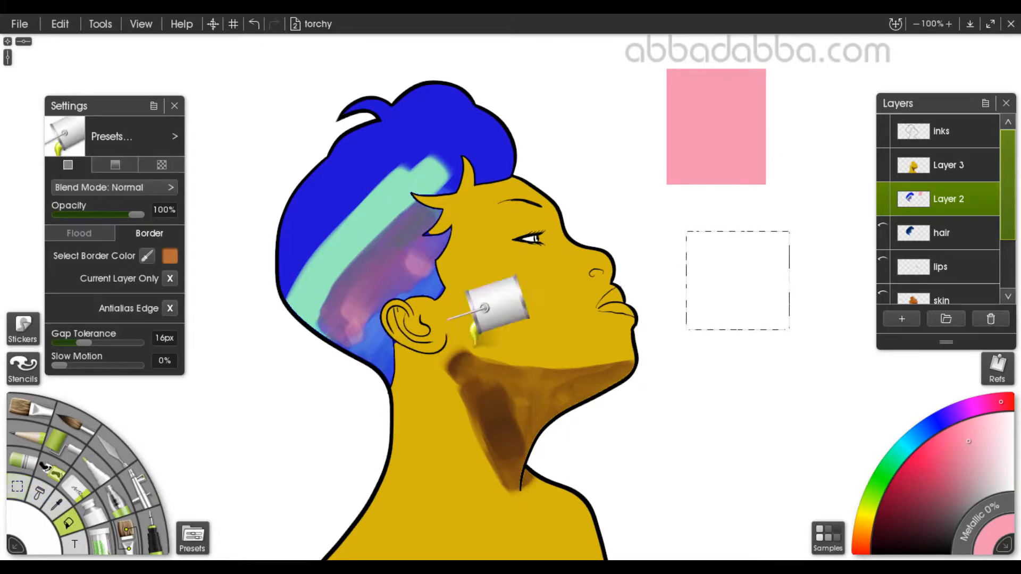
left_click(740, 264)
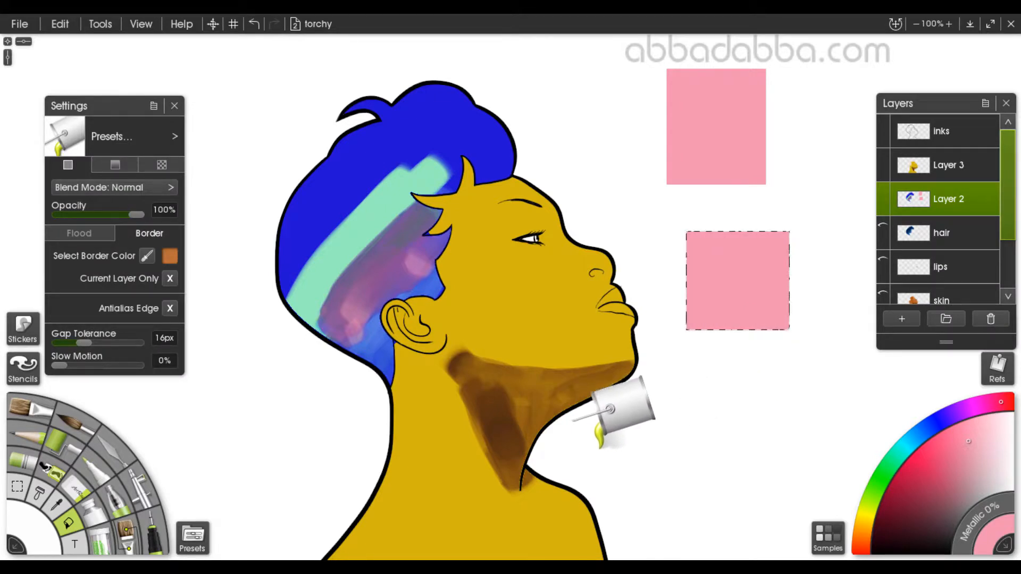
Set the selection feather to 100%, draw a rectangular selection below the second pink square and fill it with pink
left_click(17, 487)
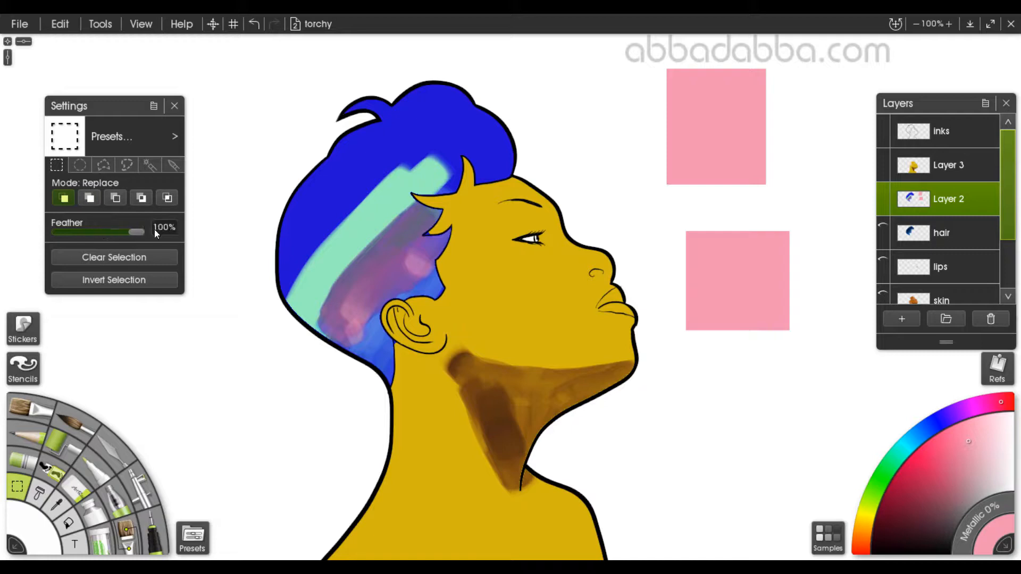
left_click_drag(728, 389, 814, 493)
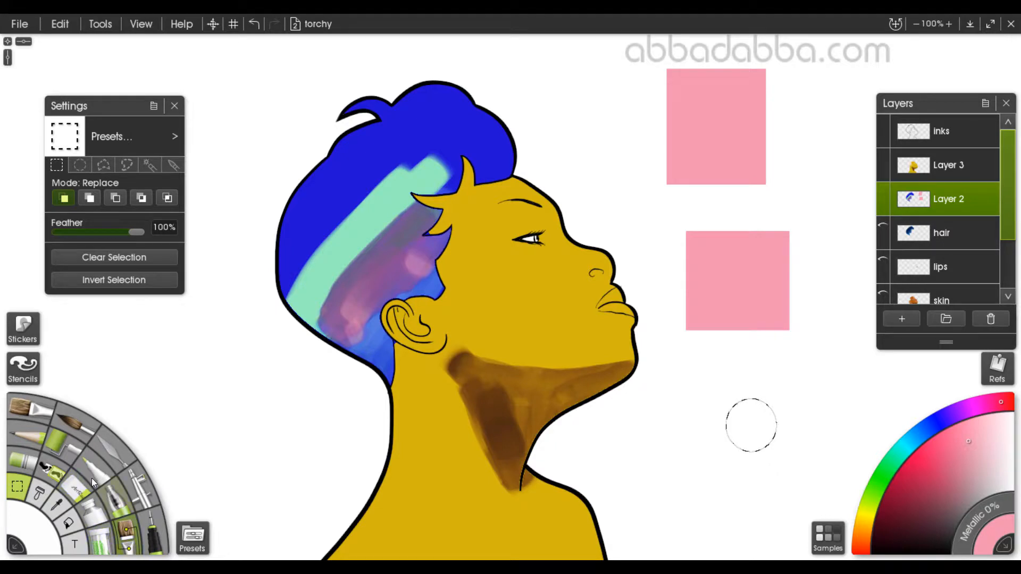
left_click(68, 524)
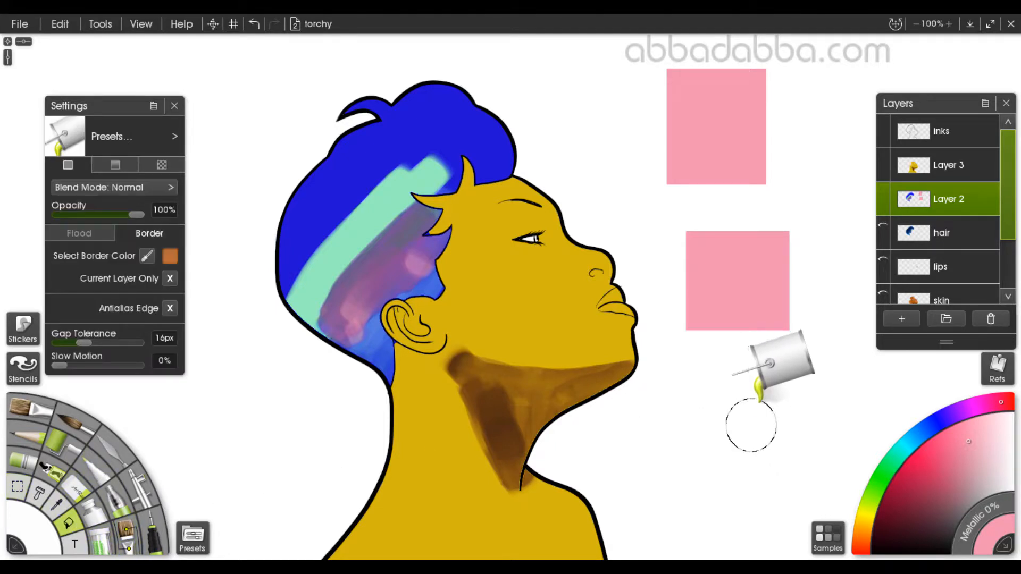
left_click(752, 424)
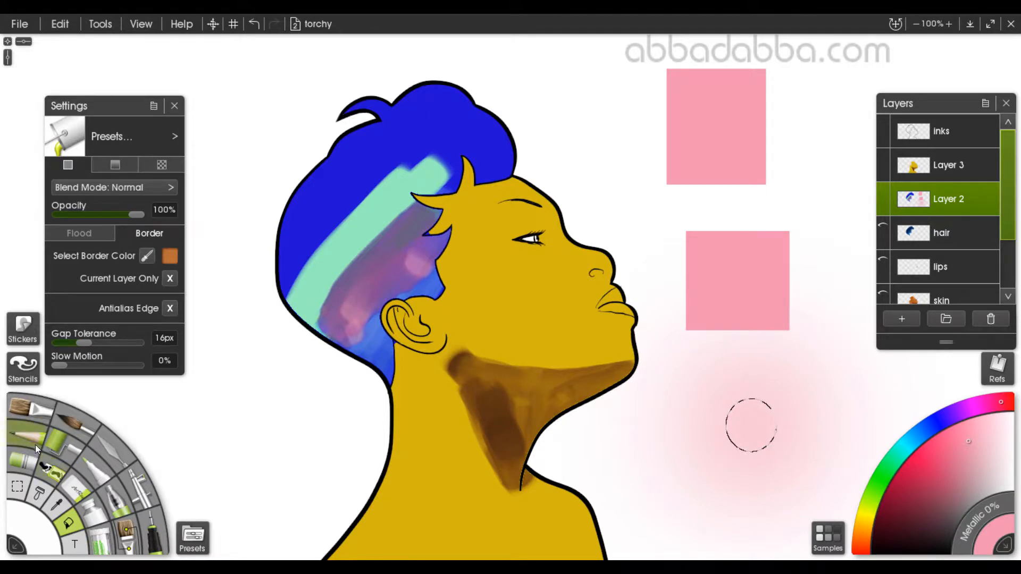
Reduce the feather to 72%, draw a rectangular selection between the hair and the upper pink square and fill it with pink
left_click(17, 486)
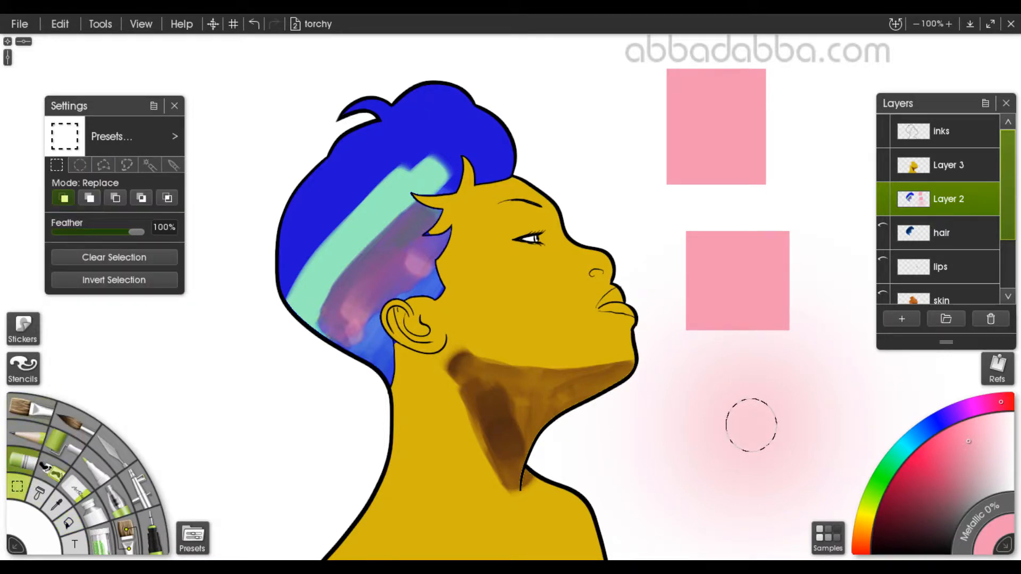
left_click_drag(137, 236, 113, 235)
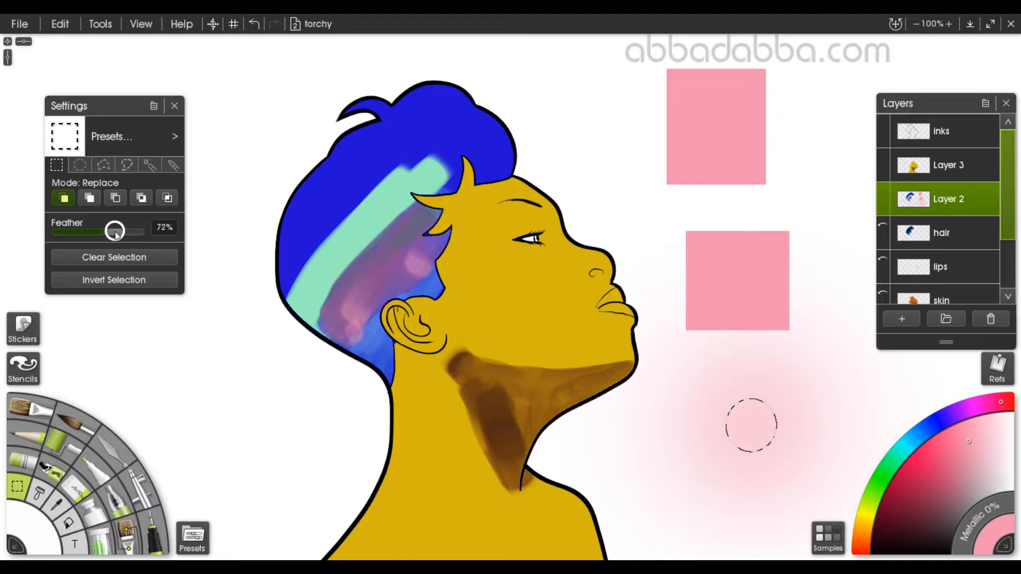
left_click_drag(547, 73, 636, 177)
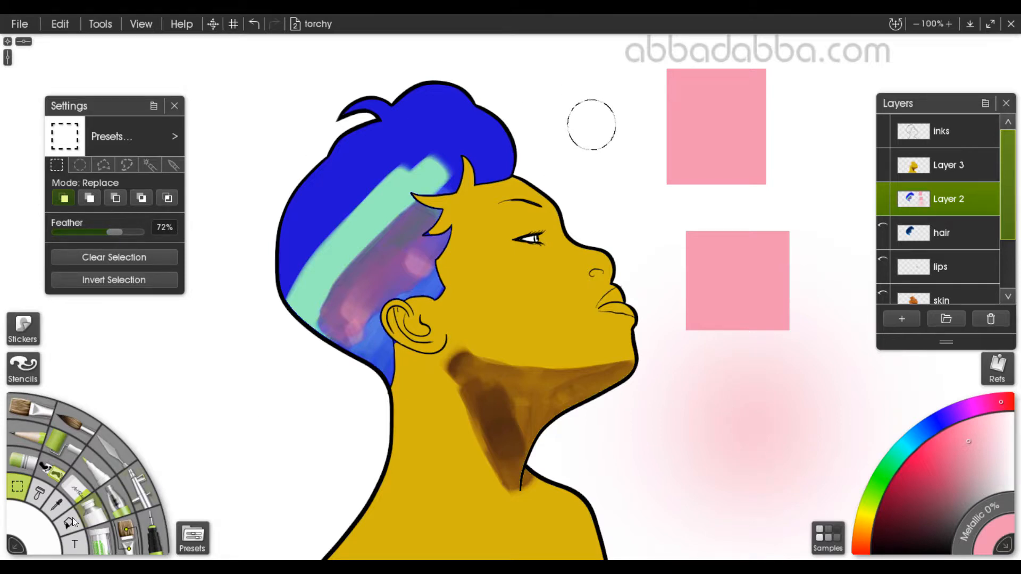
left_click(116, 503)
left_click(589, 121)
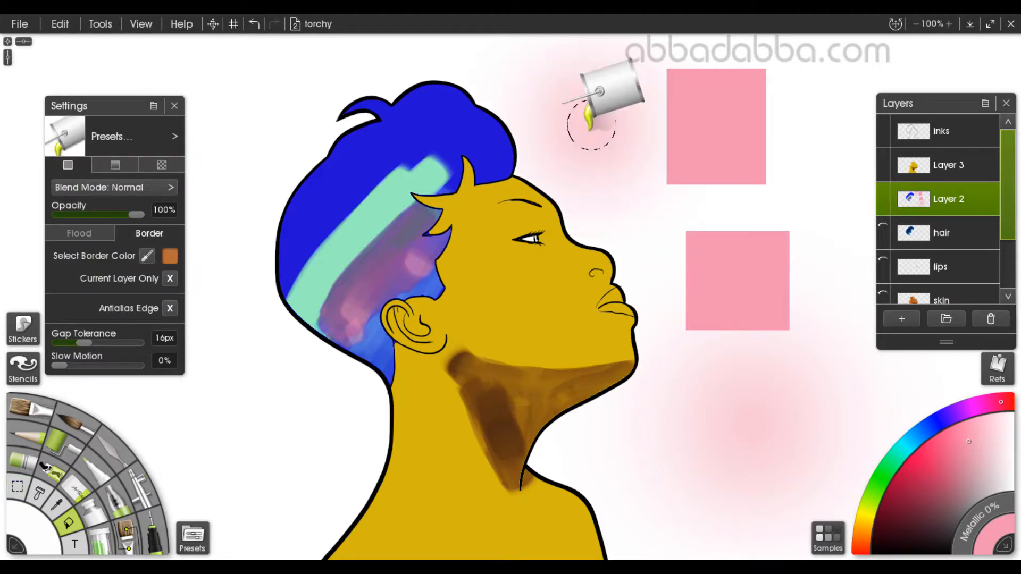
Set the selection feather to 55%, draw a rectangular selection in the empty area behind the neck and fill it with pink
left_click(18, 485)
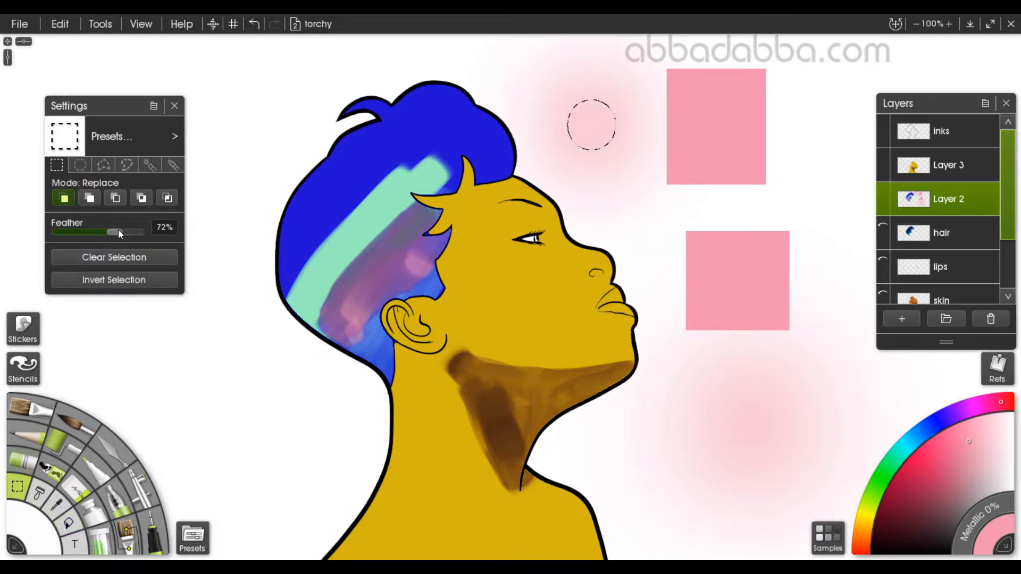
left_click_drag(117, 230, 99, 231)
left_click_drag(179, 379, 282, 489)
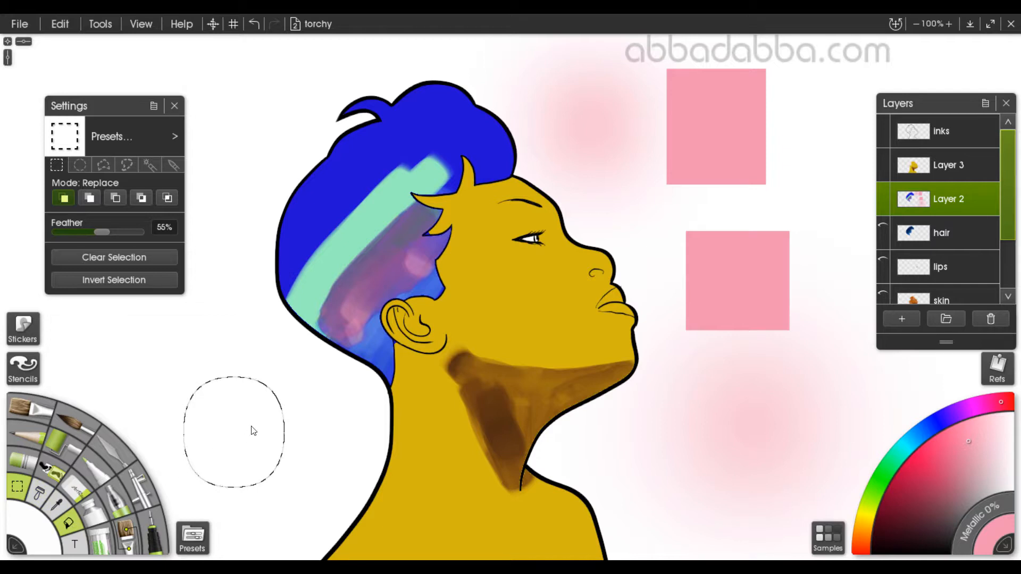
left_click(234, 429)
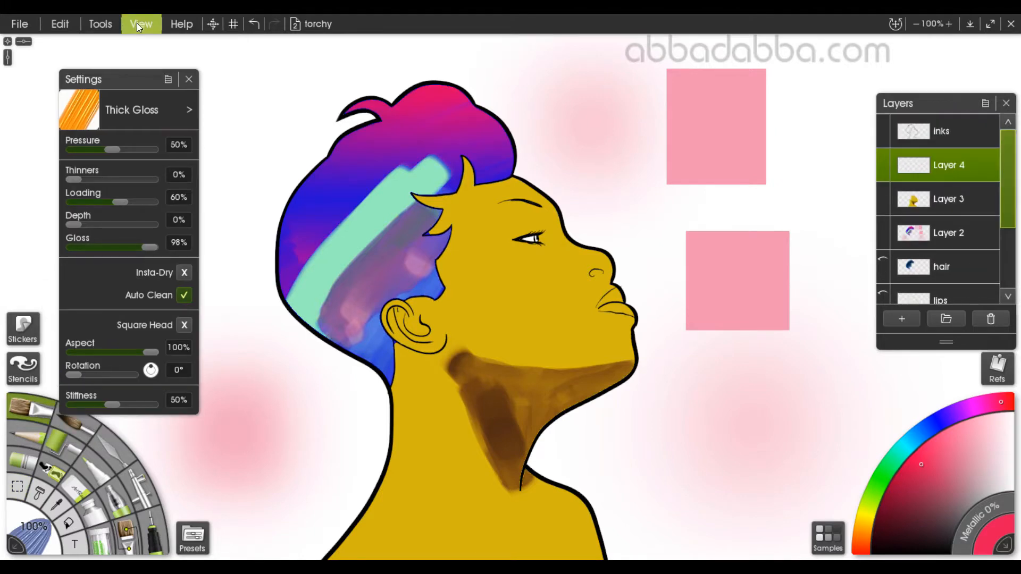
Show the Toolbox panel and place the hair stencil over the portrait
left_click(141, 24)
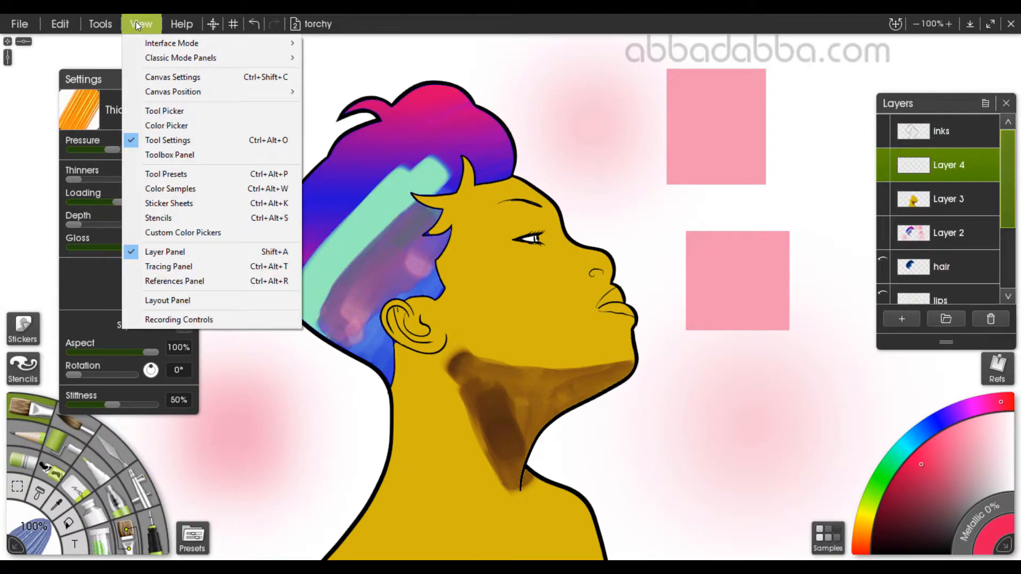
left_click(154, 155)
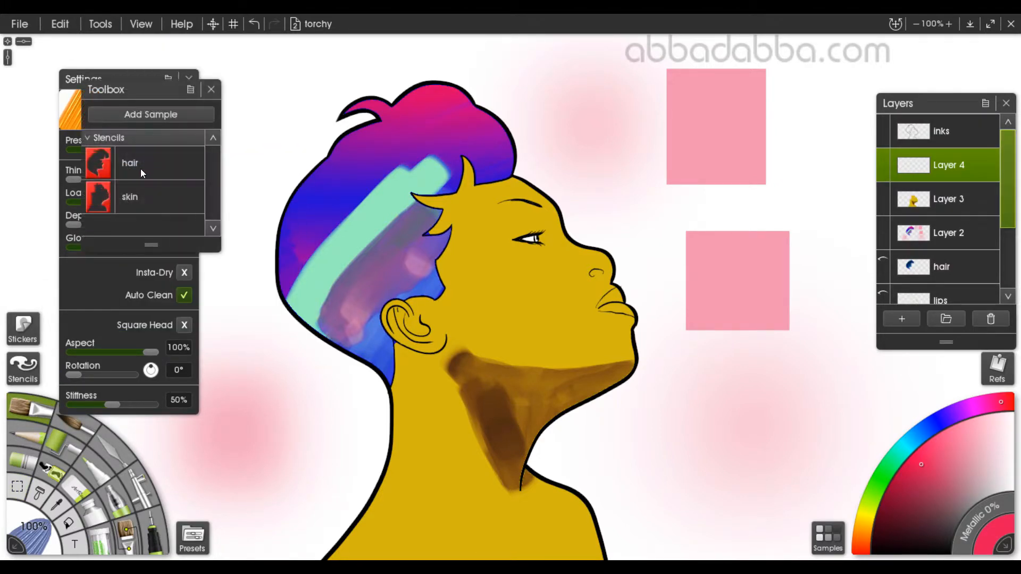
left_click(143, 167)
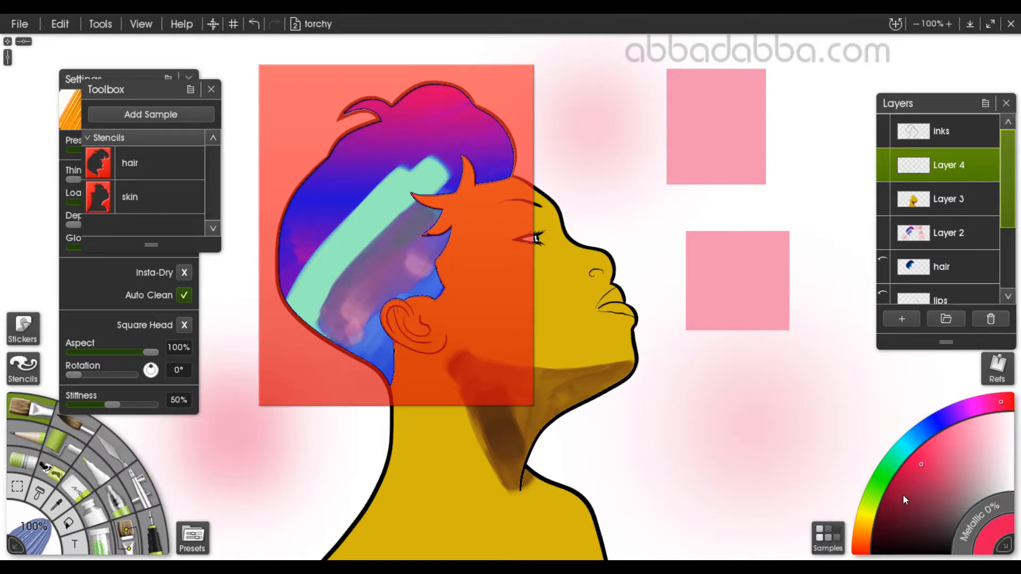
Border-fill the stencilled hair on Layer 4 with a darker crimson, undo the first fill and refill with Current Layer Only enabled
left_click(909, 480)
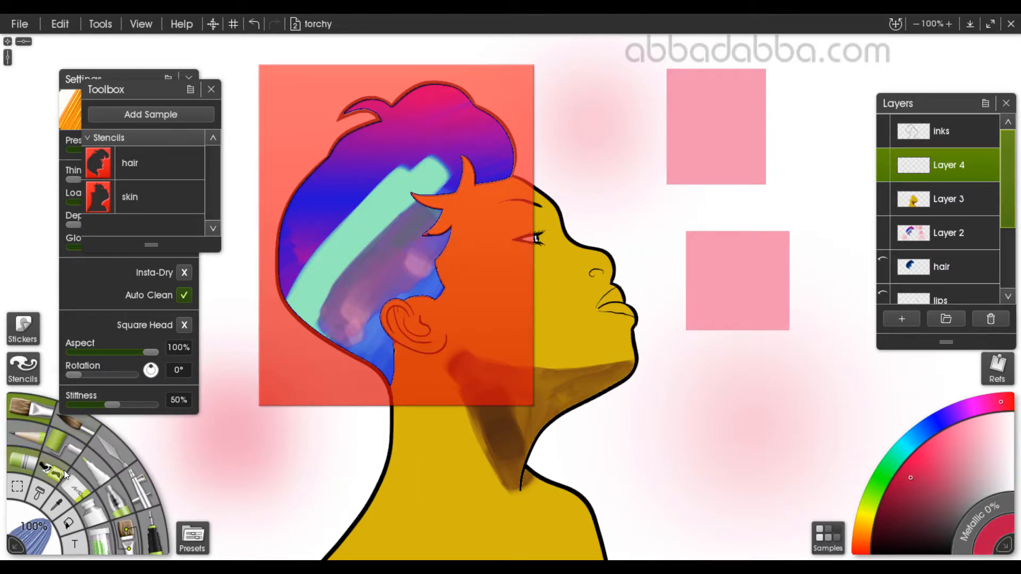
left_click(69, 528)
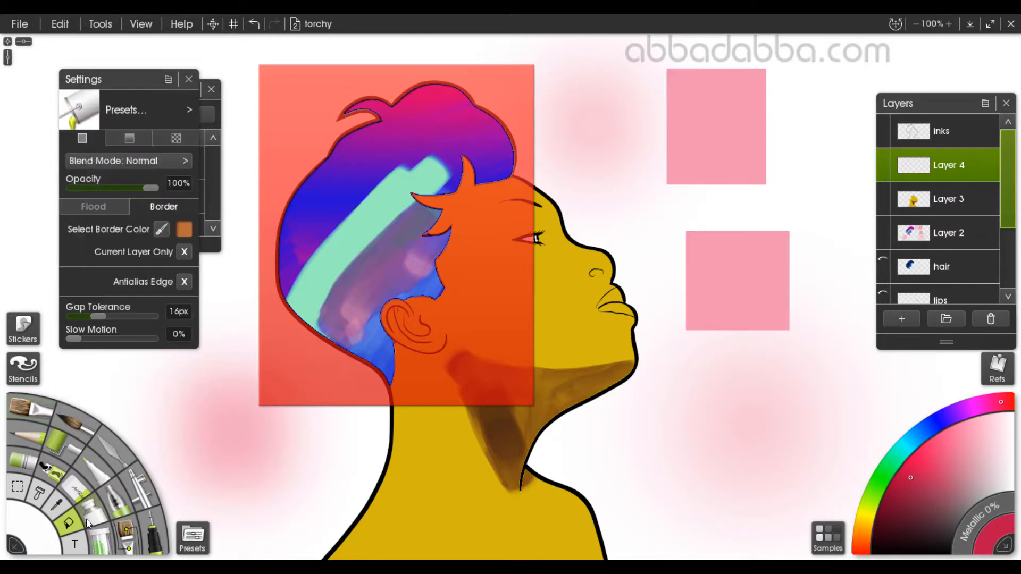
left_click(425, 125)
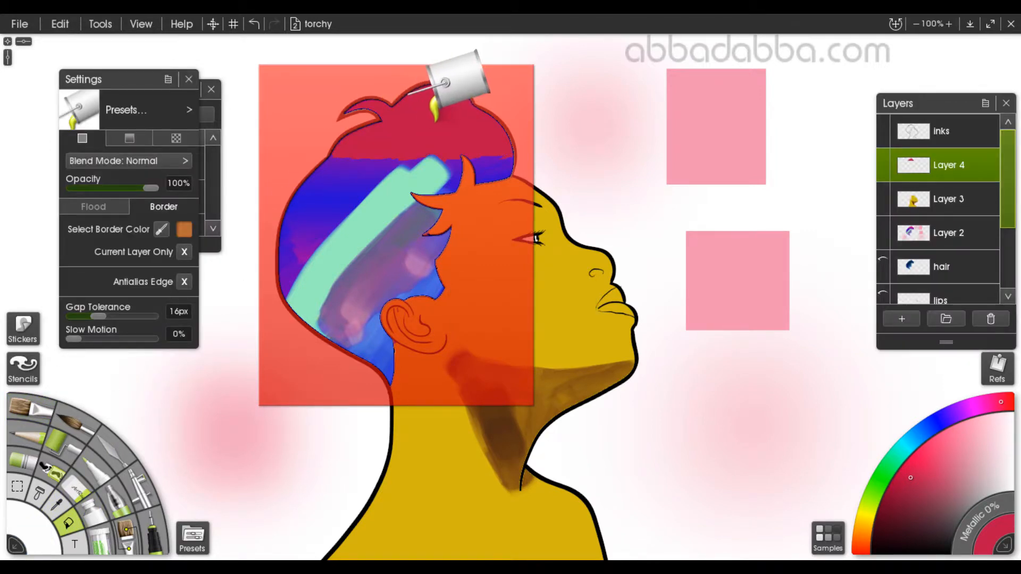
key("ctrl+z")
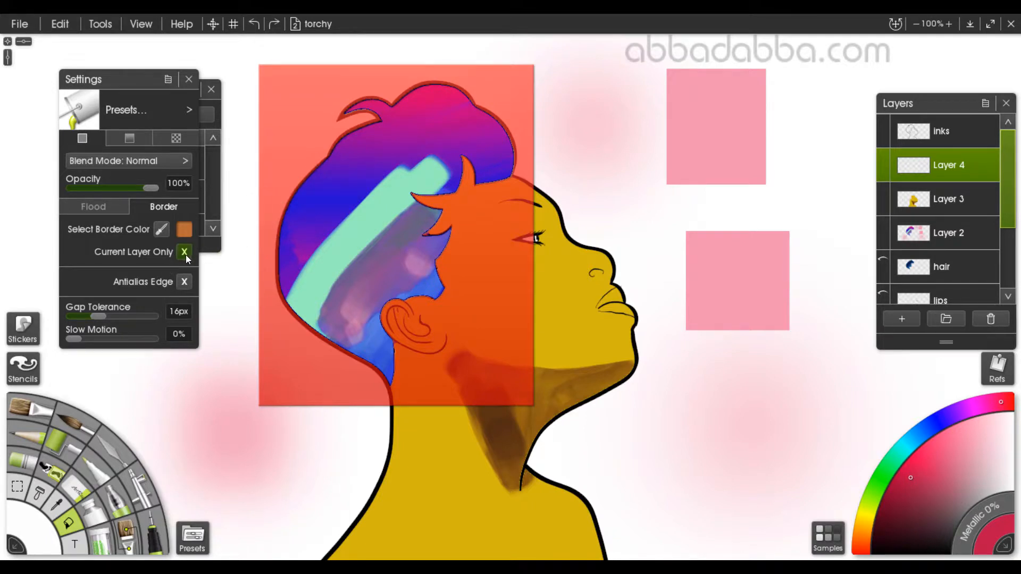
left_click(430, 110)
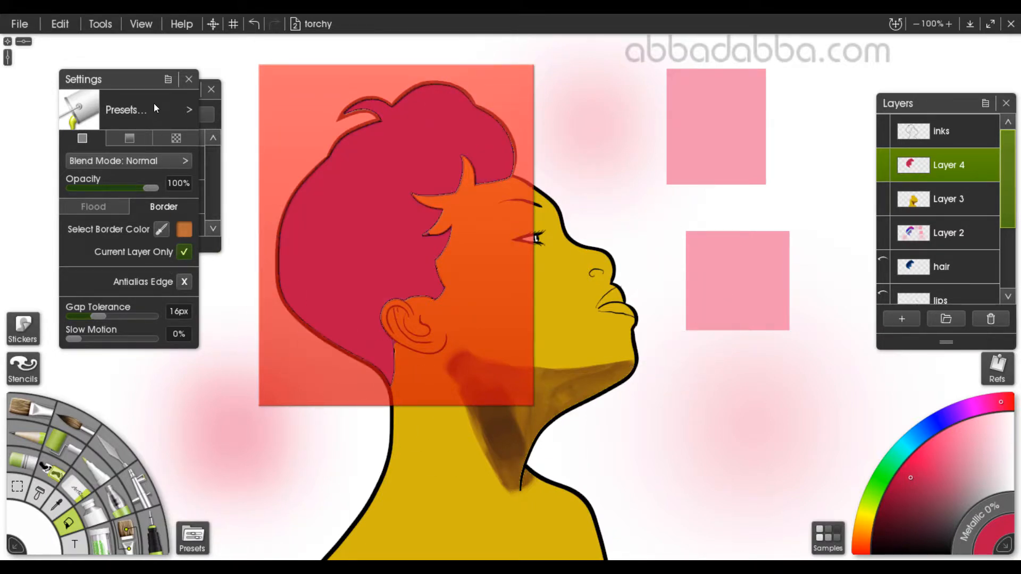
Swap the hair stencil for the skin stencil, fill the skin and fringe areas with crimson on Layer 4, and remove the stencil
left_click_drag(155, 78, 126, 297)
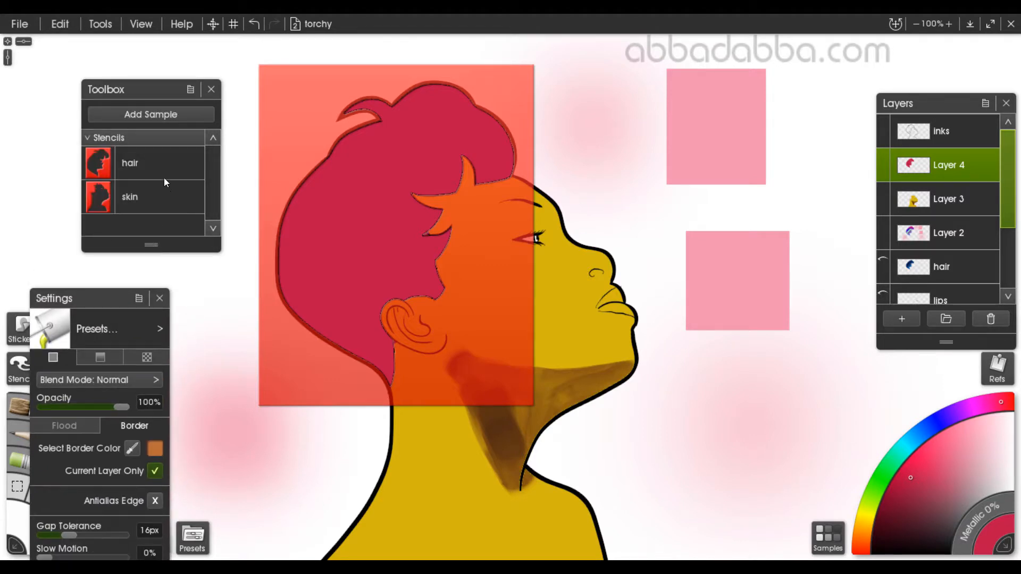
left_click(164, 184)
left_click(165, 196)
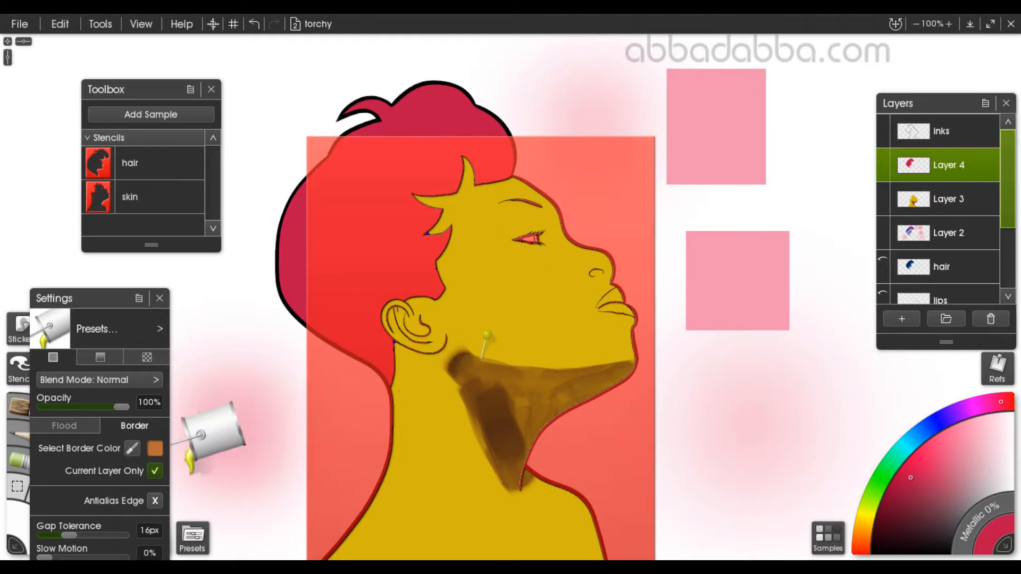
left_click(537, 282)
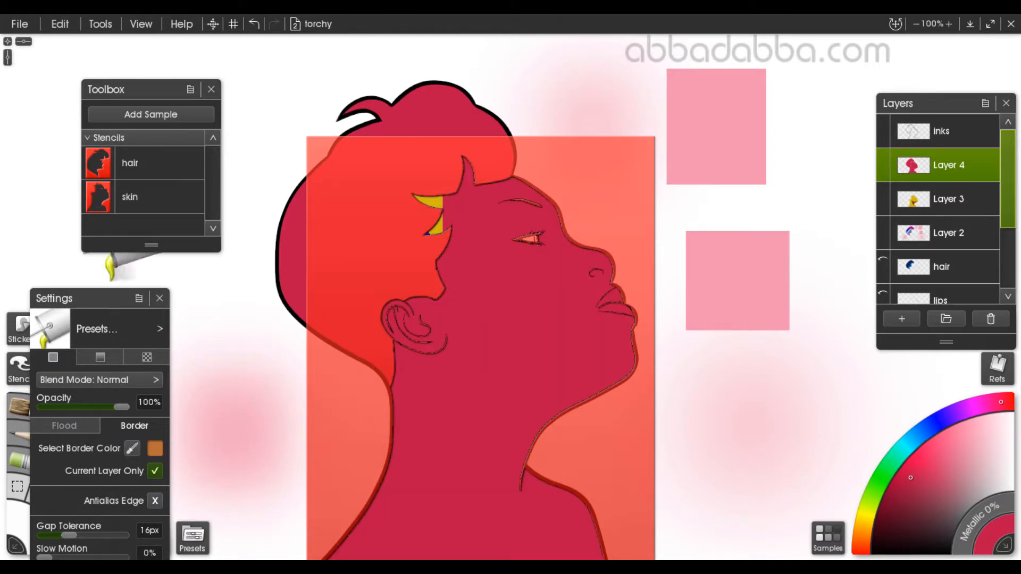
left_click_drag(126, 293, 130, 117)
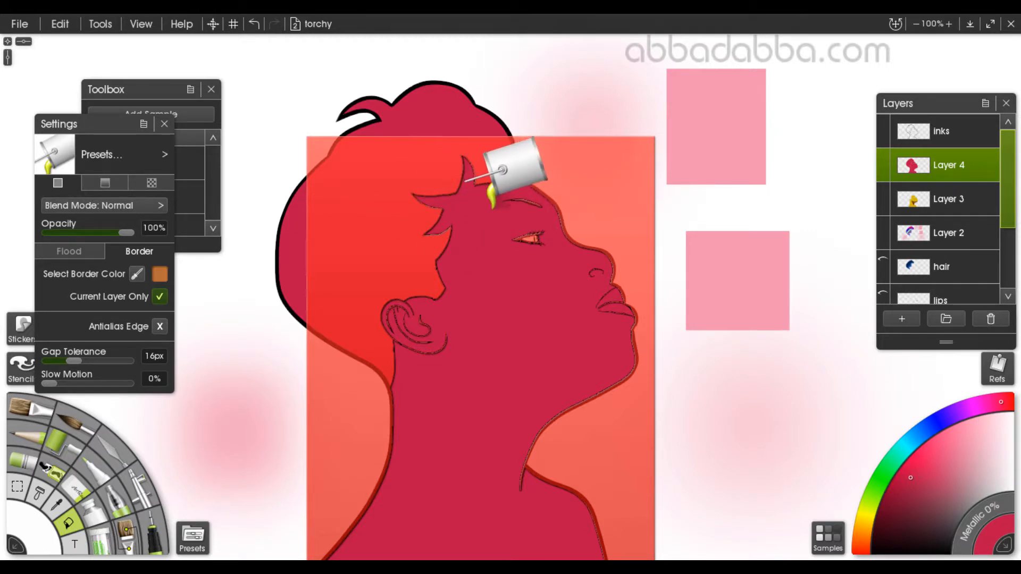
key("ctrl")
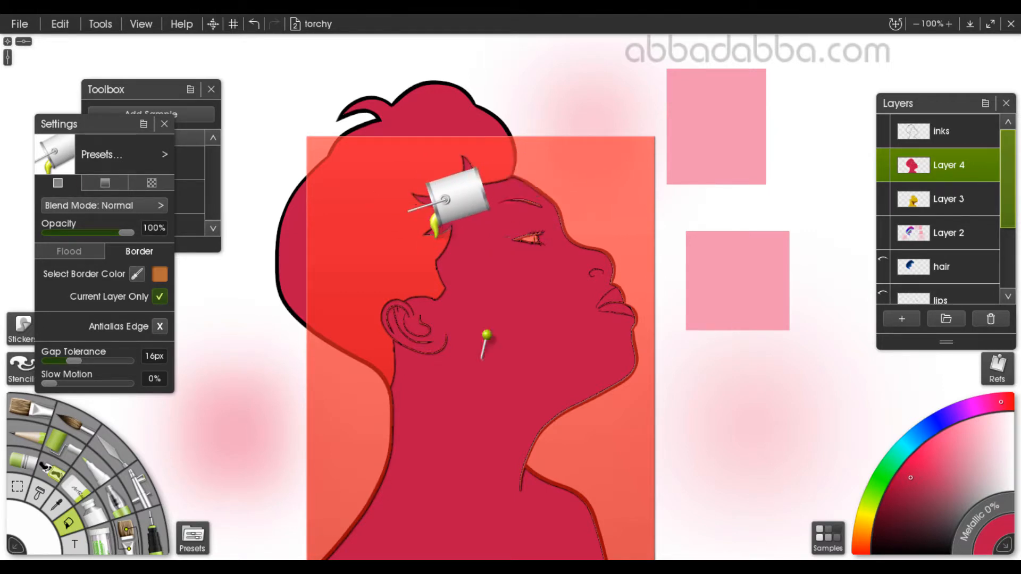
left_click(191, 198)
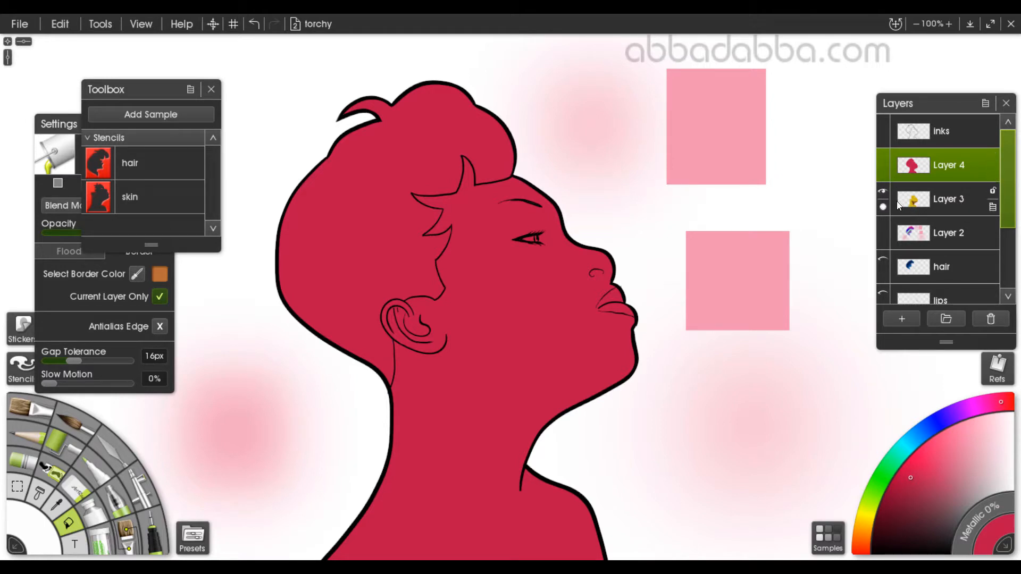
Hide Layer 3 and Layer 2 and close the Toolbox panel
left_click(883, 193)
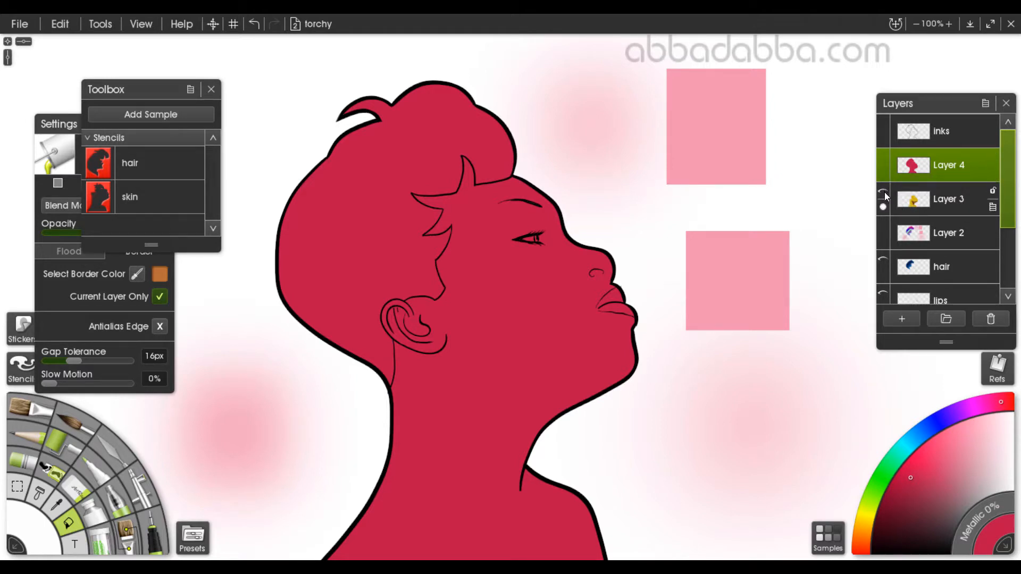
left_click(883, 226)
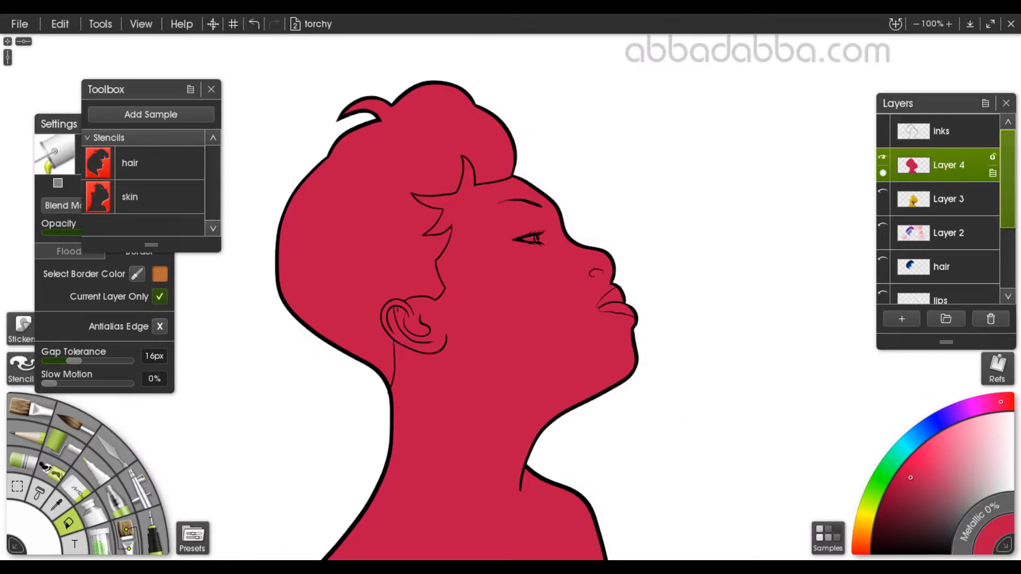
left_click(211, 91)
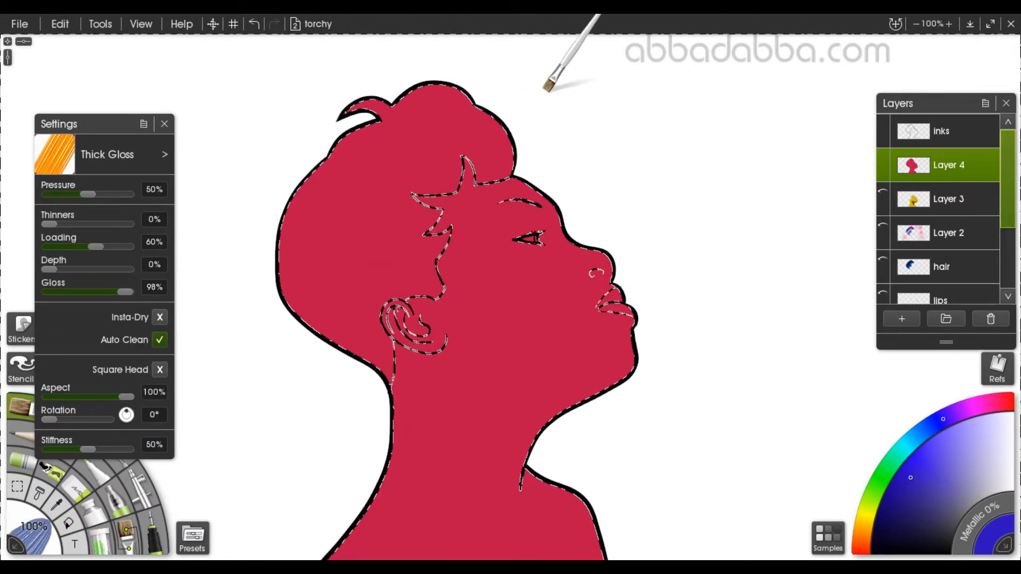
Paint broad blue and green Thick Gloss strokes across the selected area around the silhouette on Layer 4, and deselect
mouse_move(545, 91)
left_mouse_down()
mouse_move(296, 130)
mouse_move(298, 109)
mouse_move(228, 206)
mouse_move(702, 146)
left_mouse_up()
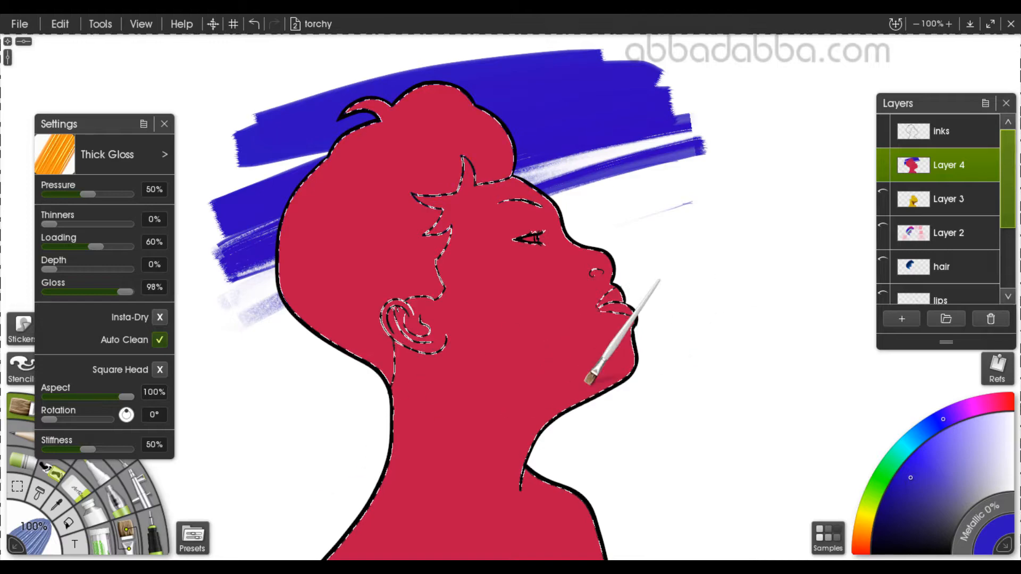
mouse_move(588, 376)
left_mouse_down()
mouse_move(679, 335)
mouse_move(597, 346)
mouse_move(633, 246)
mouse_move(707, 160)
mouse_move(433, 292)
left_mouse_up()
left_click(878, 490)
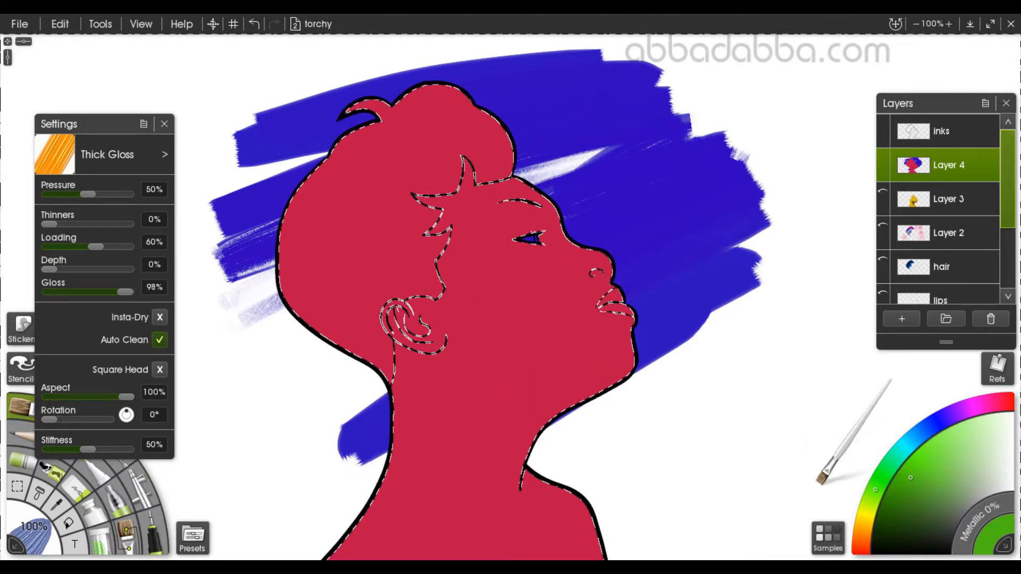
mouse_move(388, 376)
left_mouse_down()
mouse_move(296, 391)
mouse_move(288, 320)
mouse_move(462, 183)
mouse_move(671, 351)
mouse_move(612, 441)
mouse_move(554, 409)
mouse_move(703, 171)
mouse_move(625, 223)
mouse_move(612, 133)
mouse_move(538, 161)
mouse_move(611, 122)
left_mouse_up()
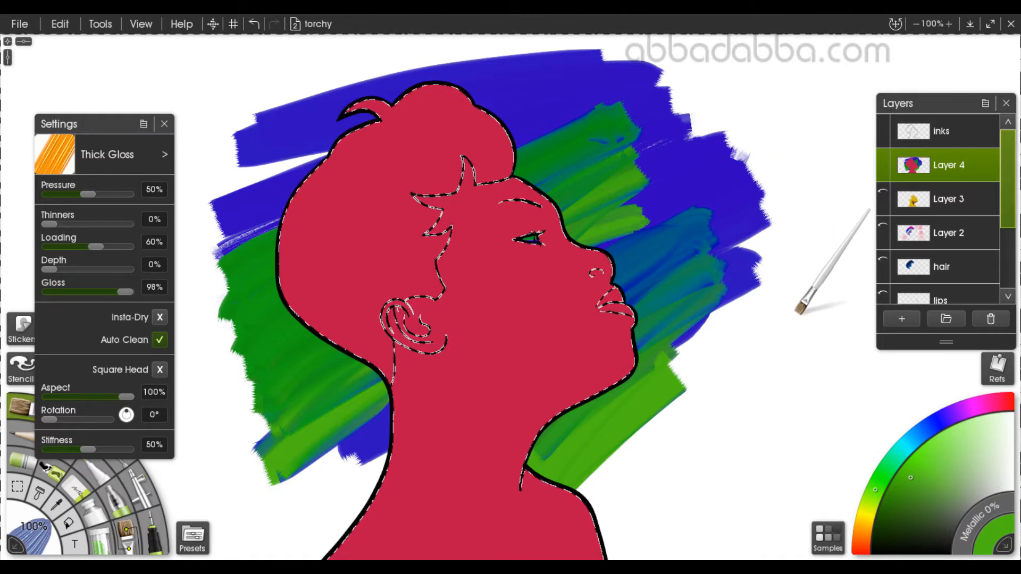
key("ctrl+d")
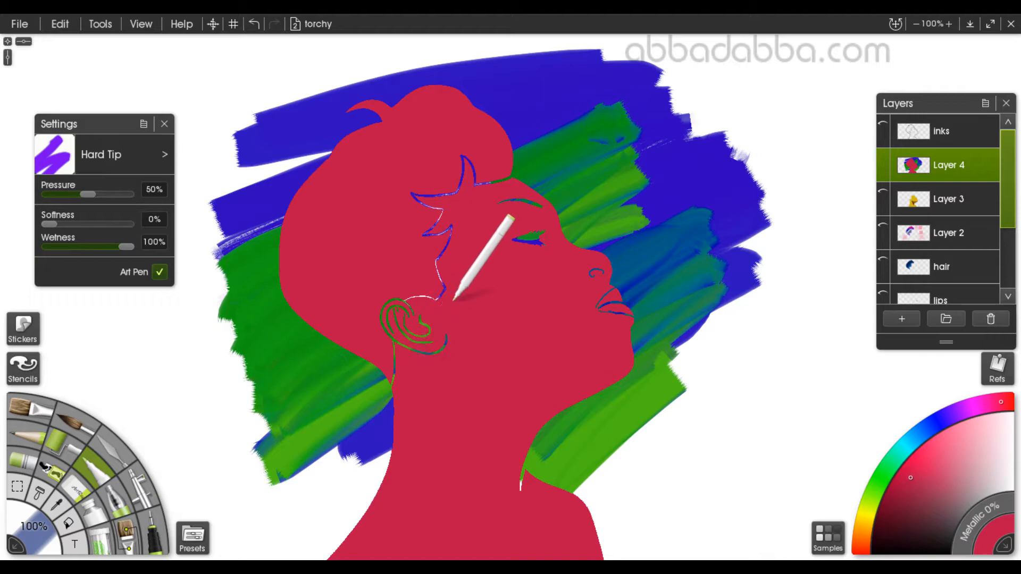
Undo the deselection and all blue and green strokes around the silhouette
key("ctrl+z")
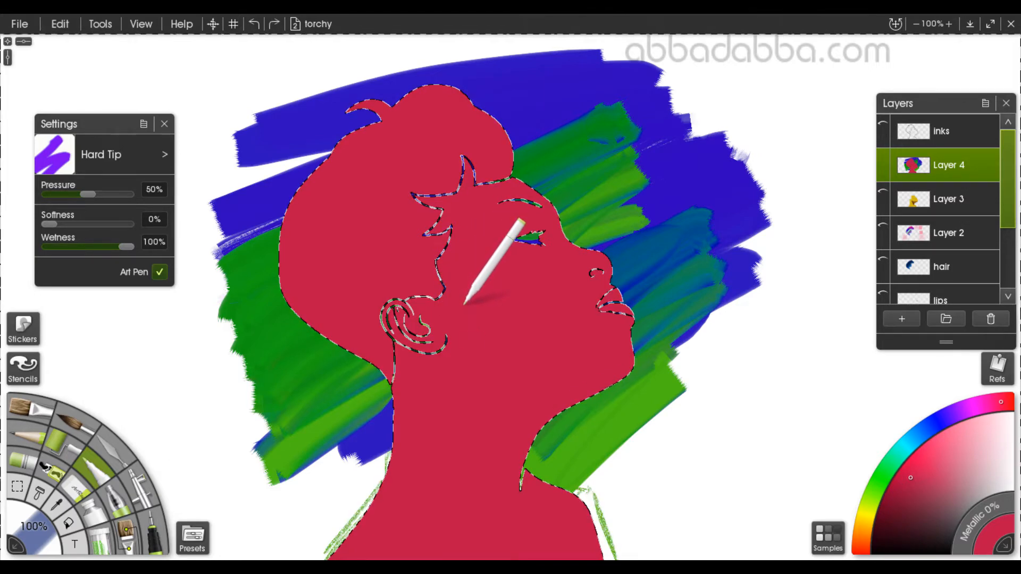
key("ctrl+z")
key("ctrl+z")
key("ctrl+z")
key("ctrl+z")
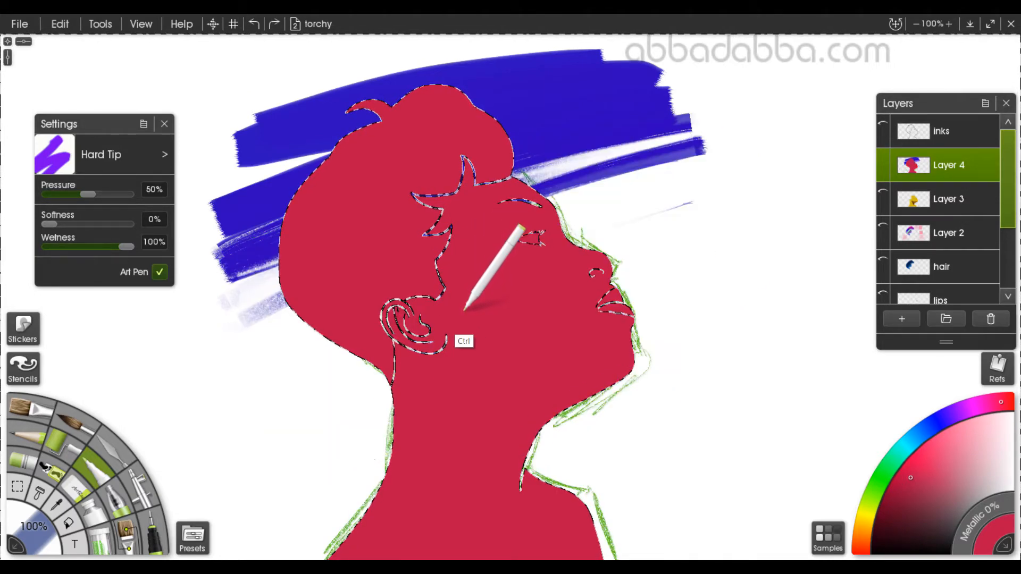
key("ctrl+z")
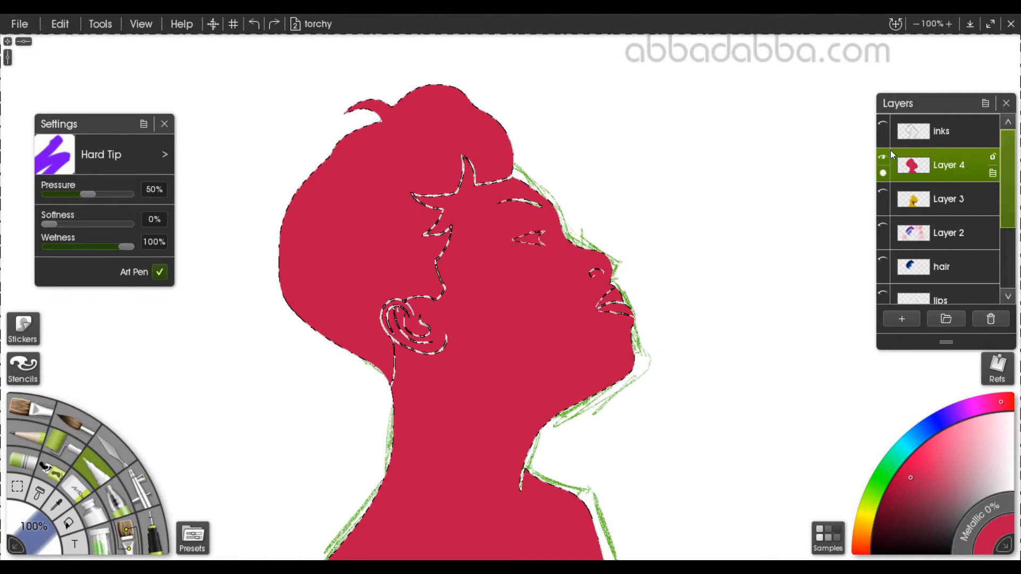
Clear the selection, undo the marker touch-up and paint over the silhouette's inner white lines in crimson with a 20% Technical Pen
key("ctrl+d")
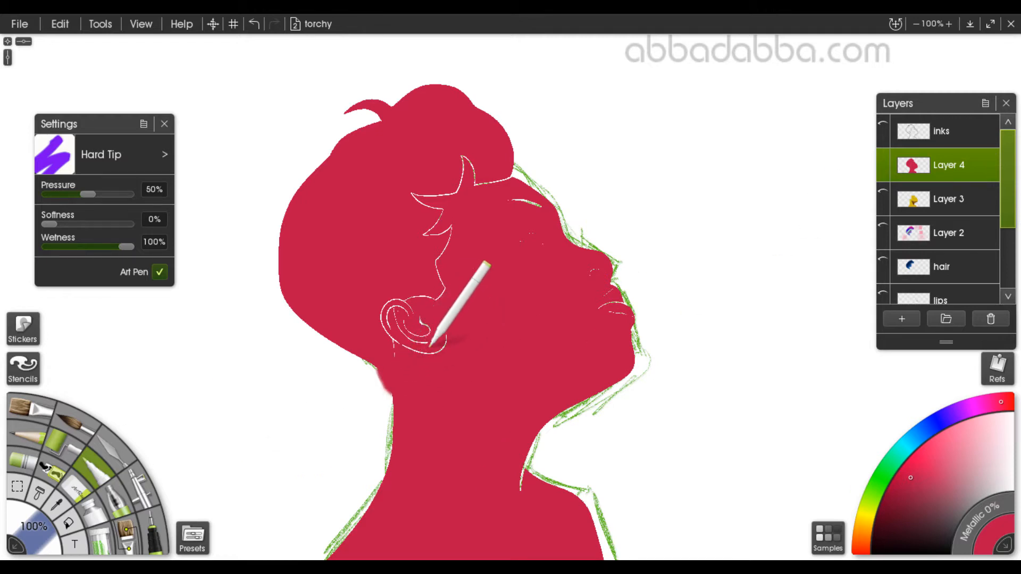
key("ctrl+z")
left_click(154, 532)
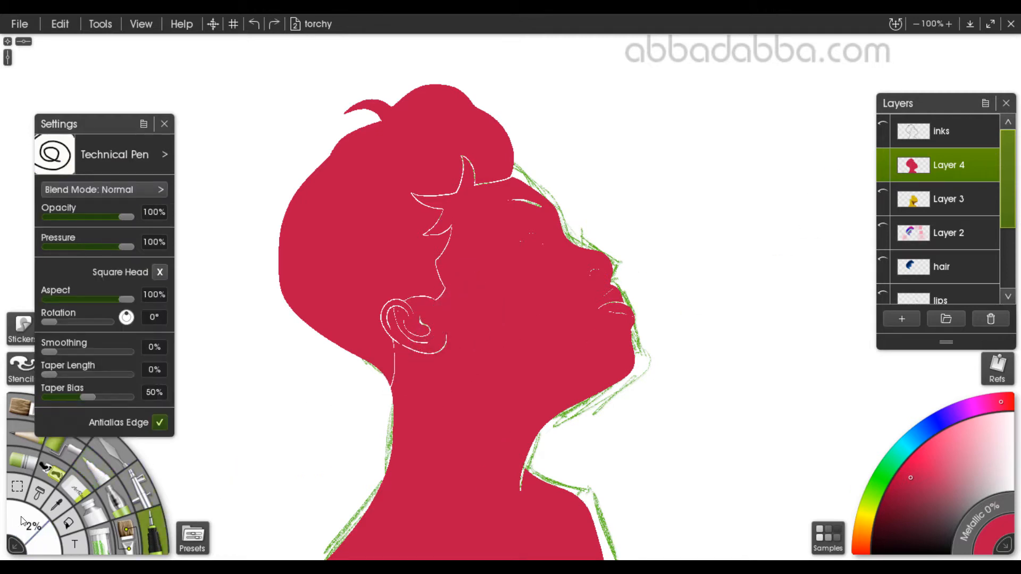
mouse_move(404, 379)
left_mouse_down()
mouse_move(409, 356)
mouse_move(393, 297)
mouse_move(420, 311)
mouse_move(445, 273)
mouse_move(434, 244)
mouse_move(462, 205)
mouse_move(468, 159)
mouse_move(542, 201)
left_mouse_up()
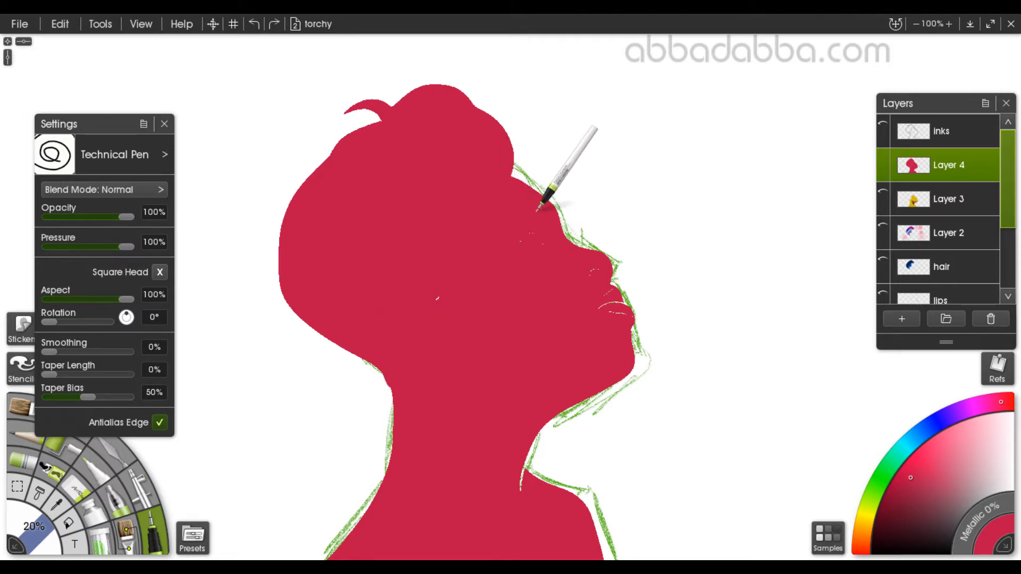
left_click_drag(592, 273, 621, 306)
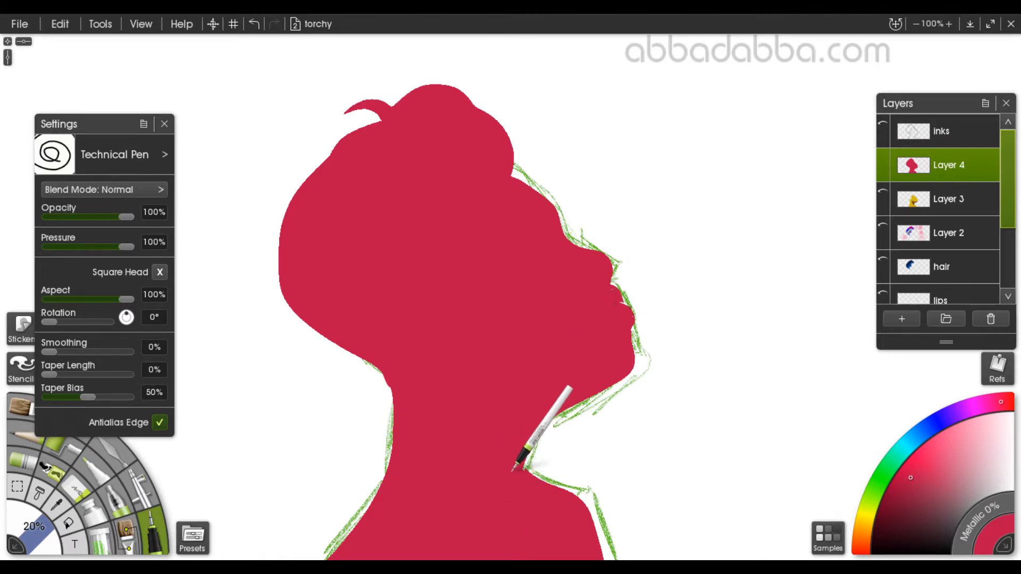
Hide the lowest inks layer with the green sketch lines and paint over the remaining gap at the lips on Layer 4
scroll(970, 294, "down", 3)
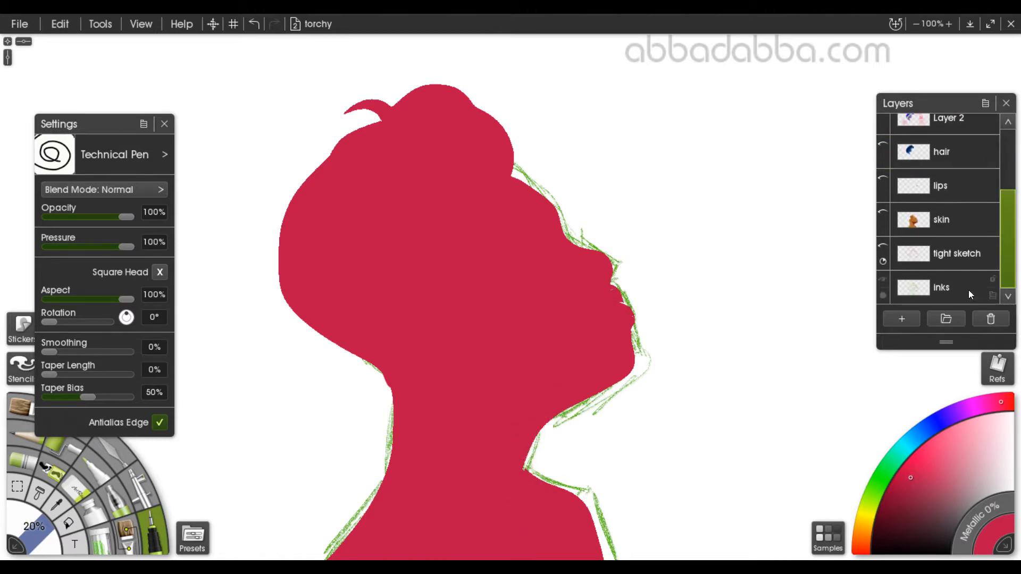
left_click(884, 279)
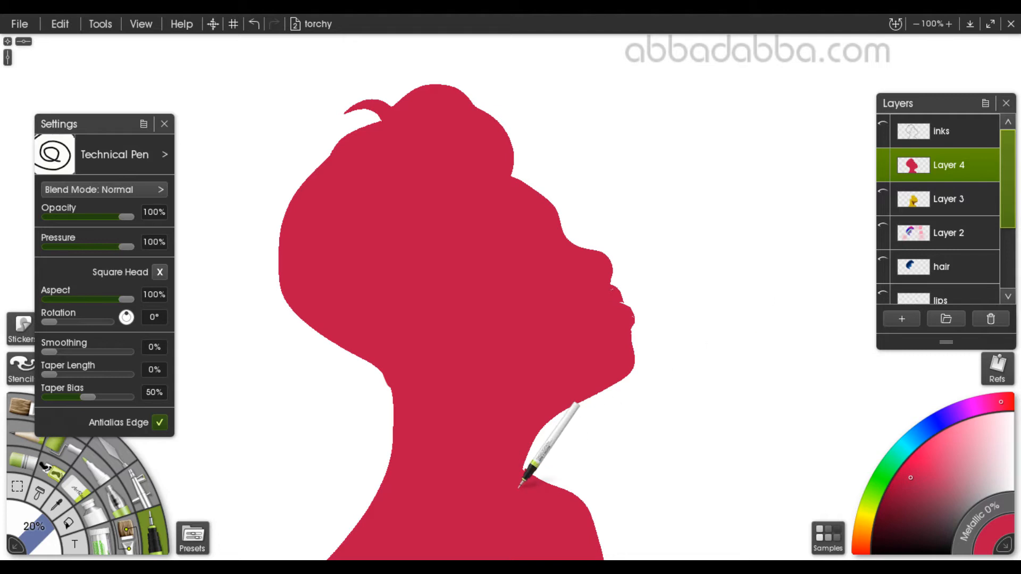
left_click_drag(610, 291, 619, 302)
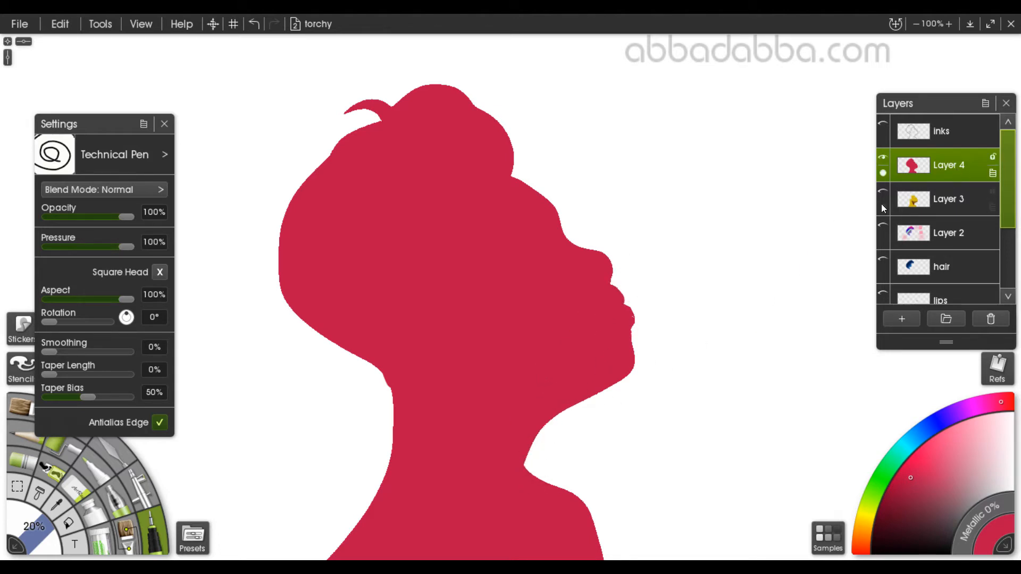
Close the tool settings and select the crimson silhouette on Layer 4
left_click(164, 124)
left_click(18, 486)
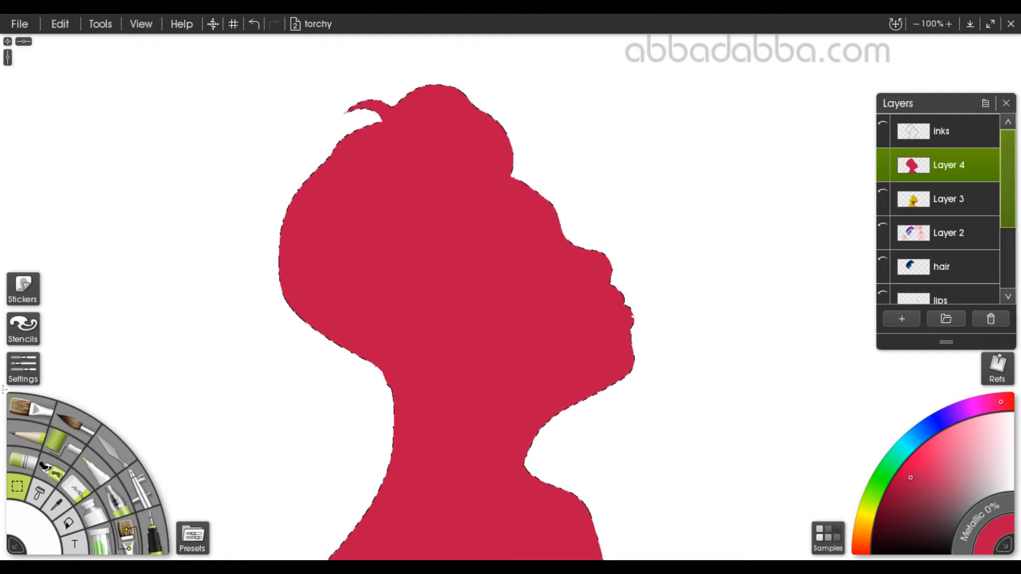
Invert the silhouette selection so the background is selected, and set up a gradient fill with the fill tool
left_click(22, 375)
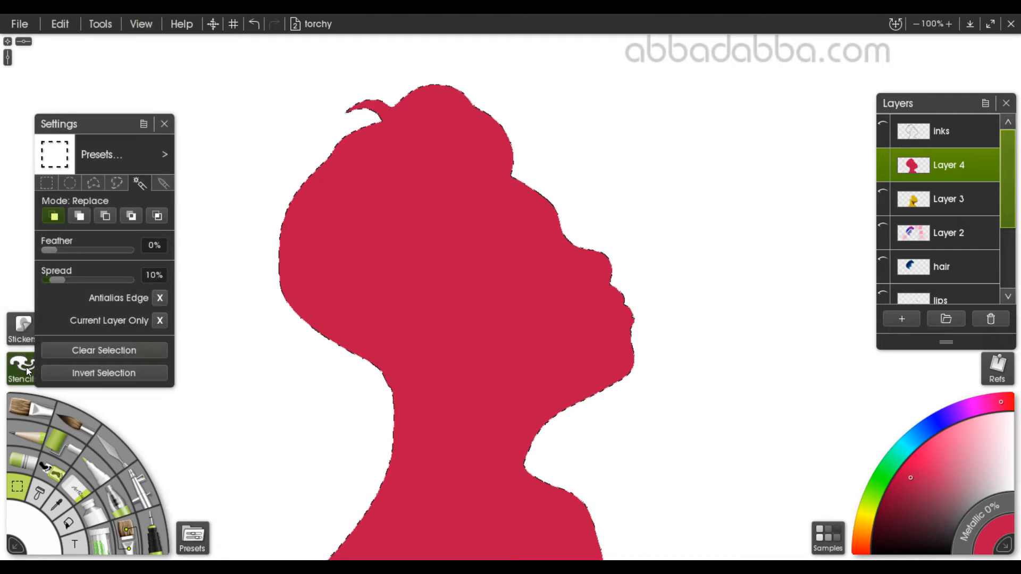
left_click(118, 370)
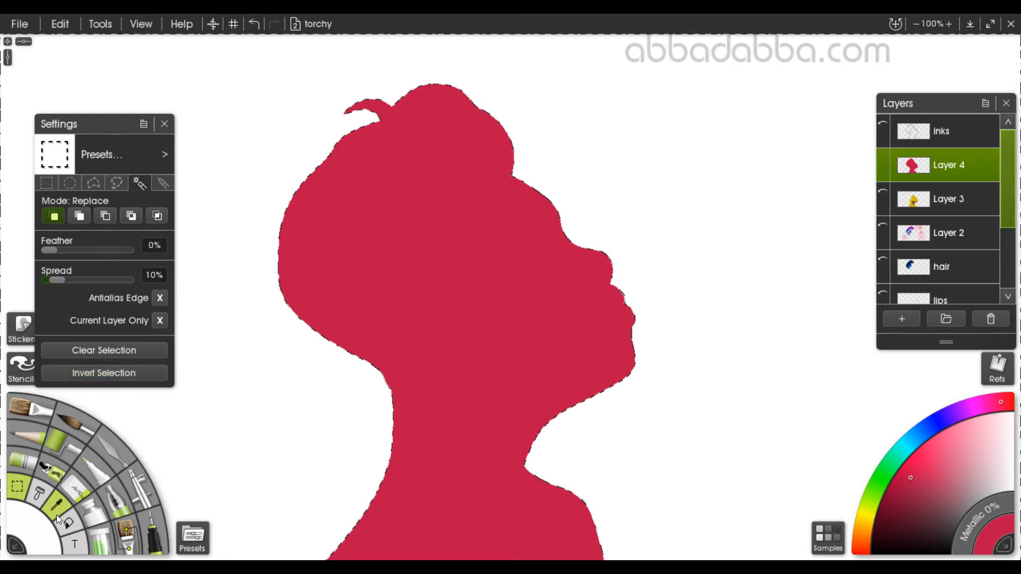
left_click(75, 451)
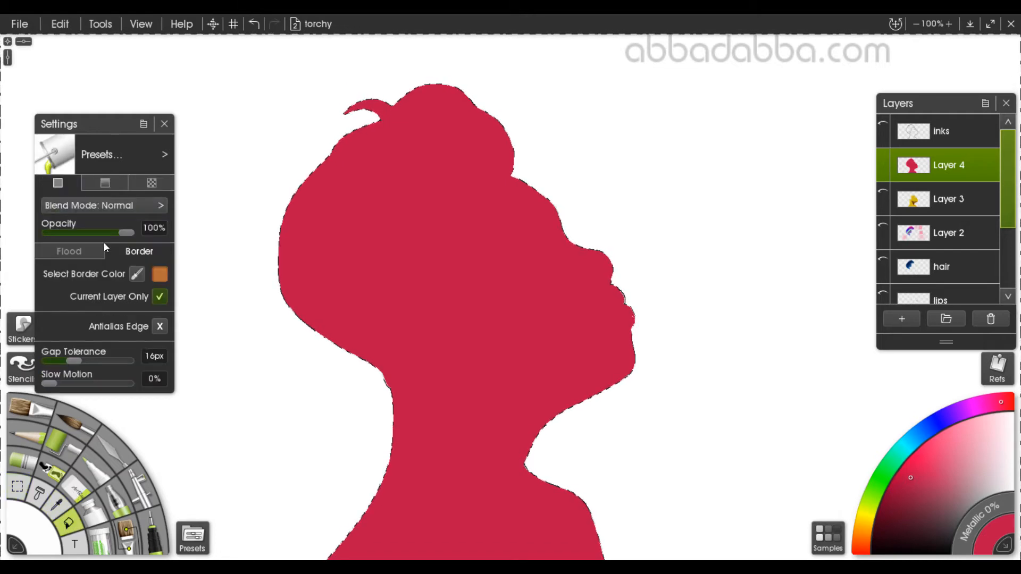
left_click(110, 185)
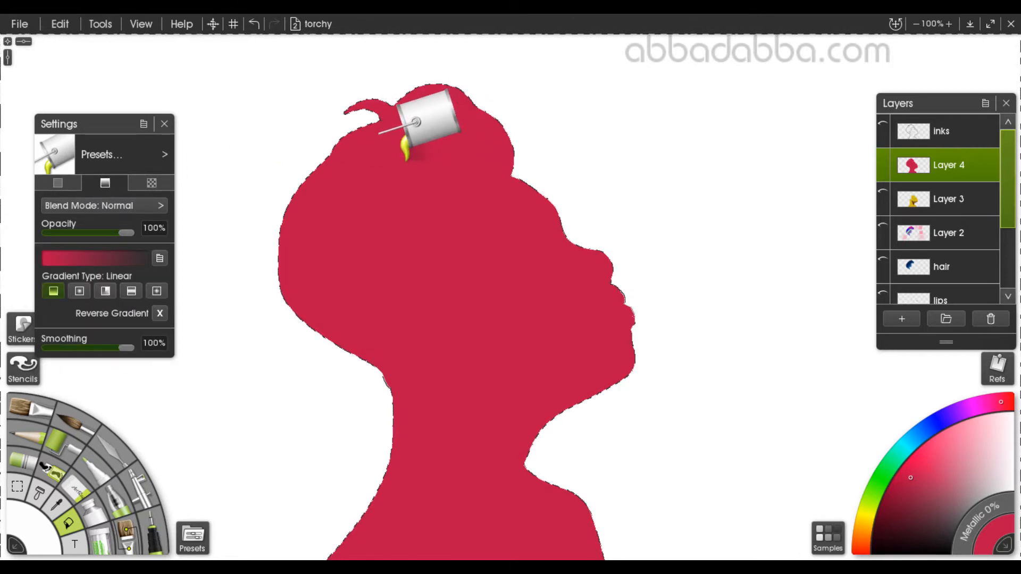
Try a Linear gradient fill on the selected background, undo it, and fill the background with a Reflect gradient
left_click(692, 174)
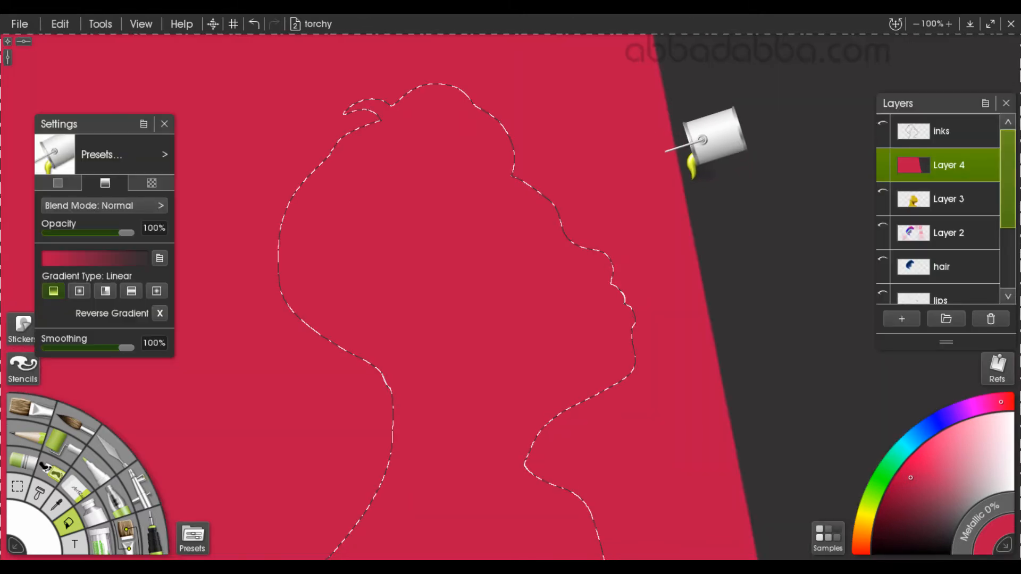
key("ctrl+z")
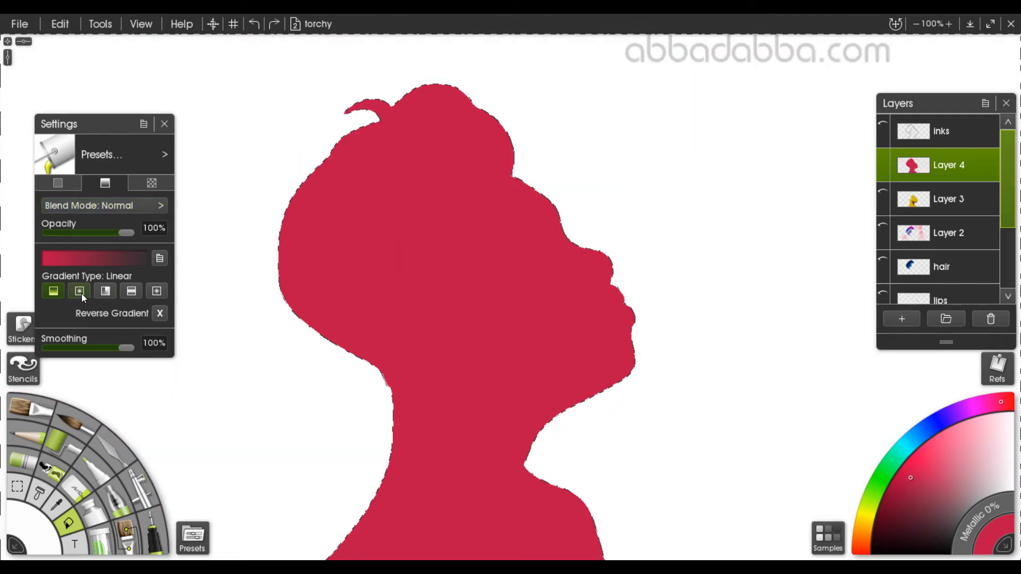
left_click(130, 291)
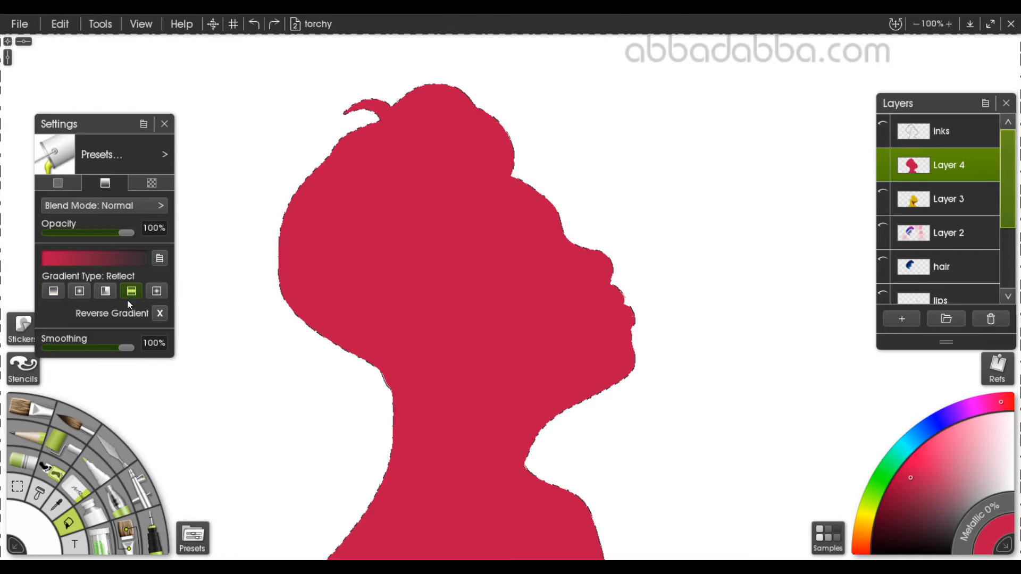
left_click(654, 136)
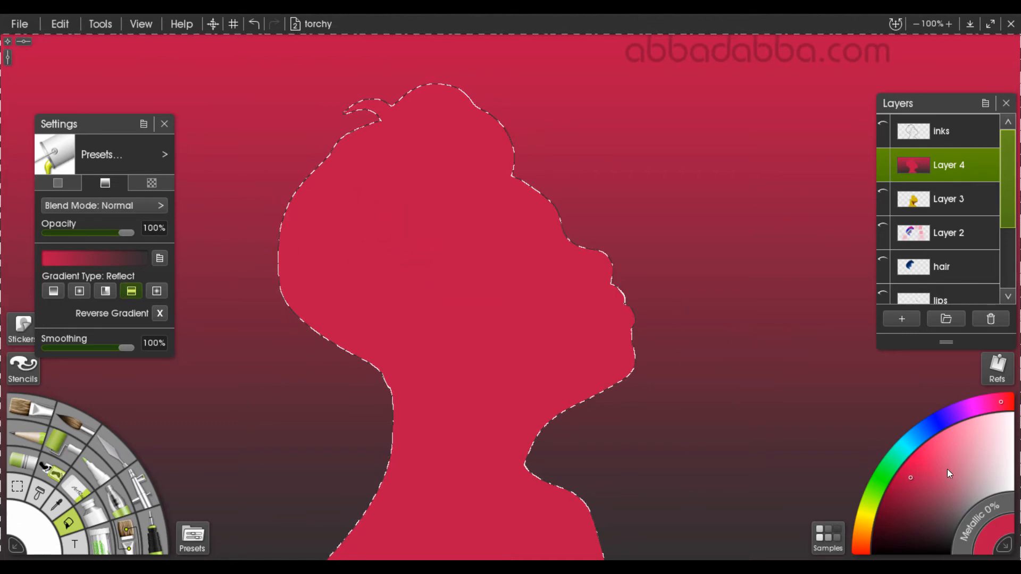
Edit the gradient, setting its end color point at 100% to green with Red 20, Green 220, Blue 54
left_click(159, 259)
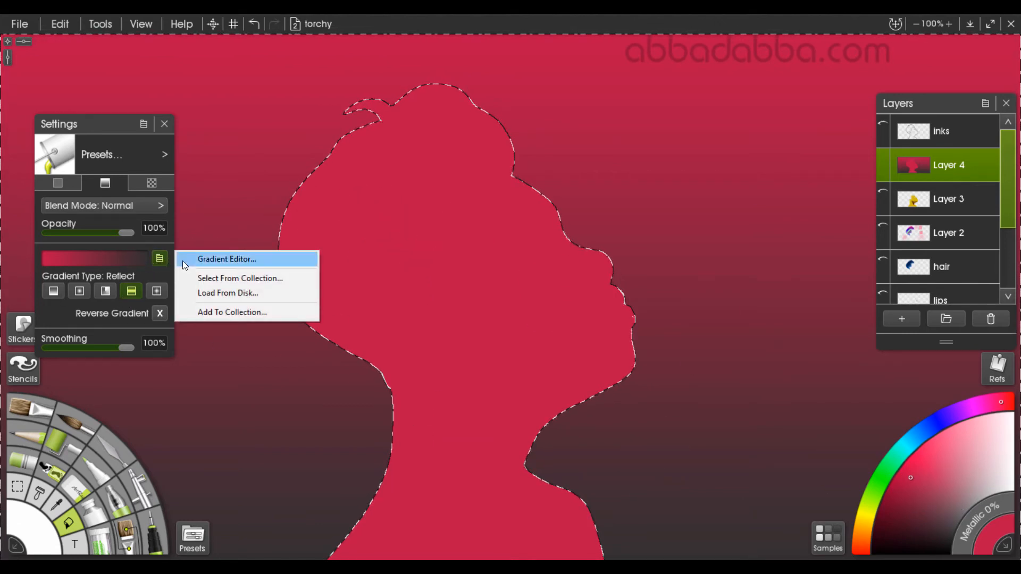
left_click(202, 263)
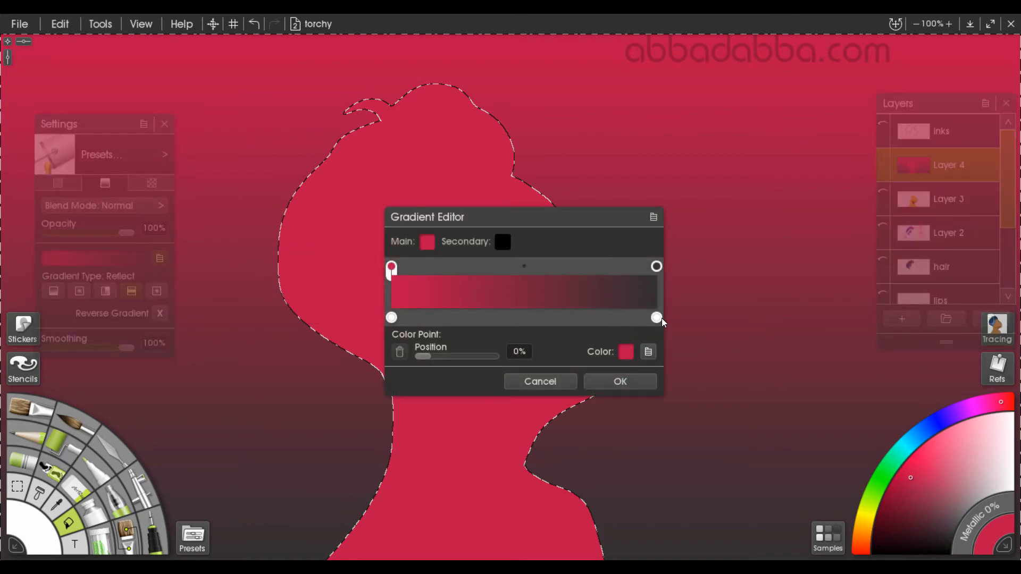
left_click(657, 267)
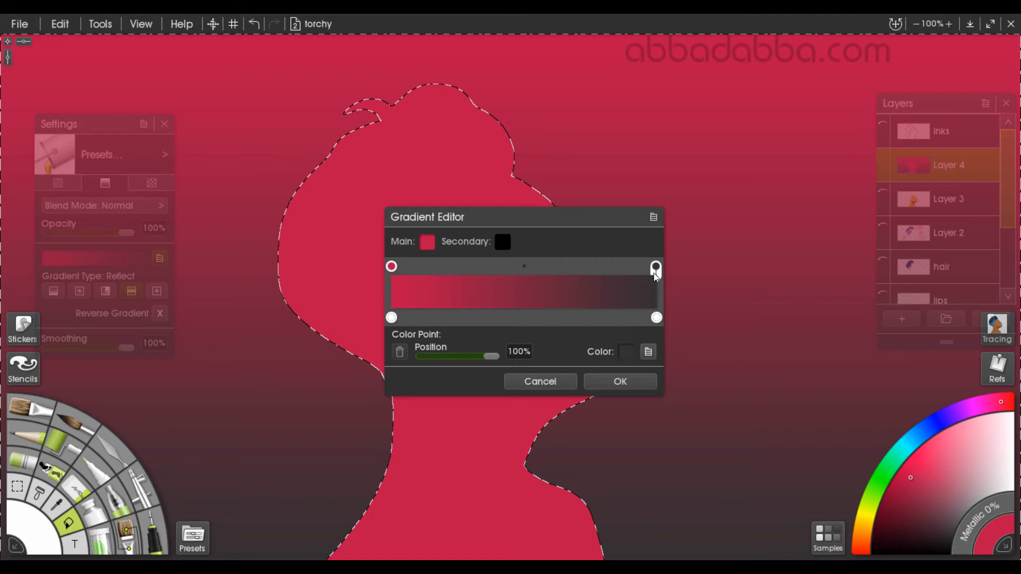
left_click(627, 353)
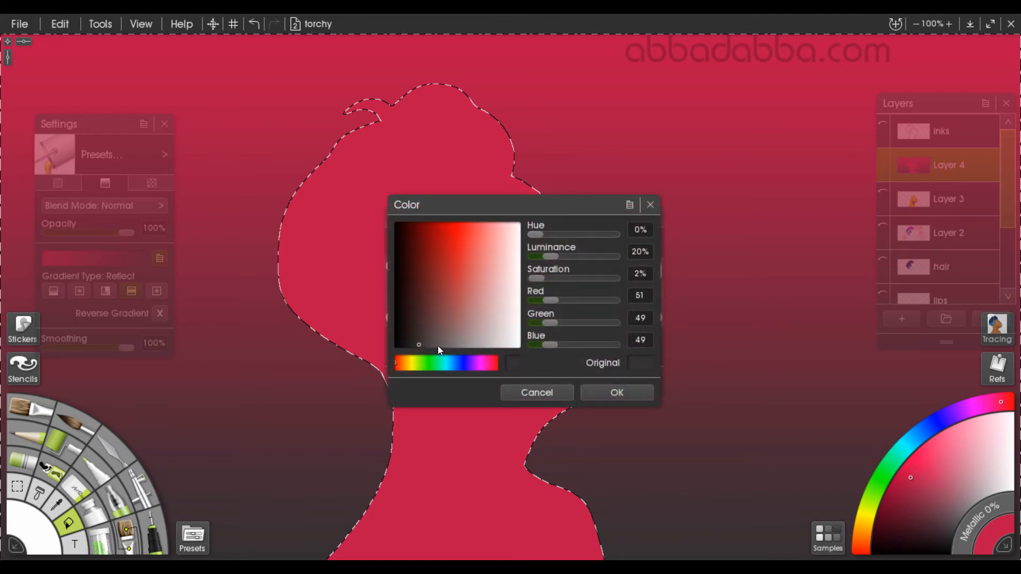
left_click(431, 366)
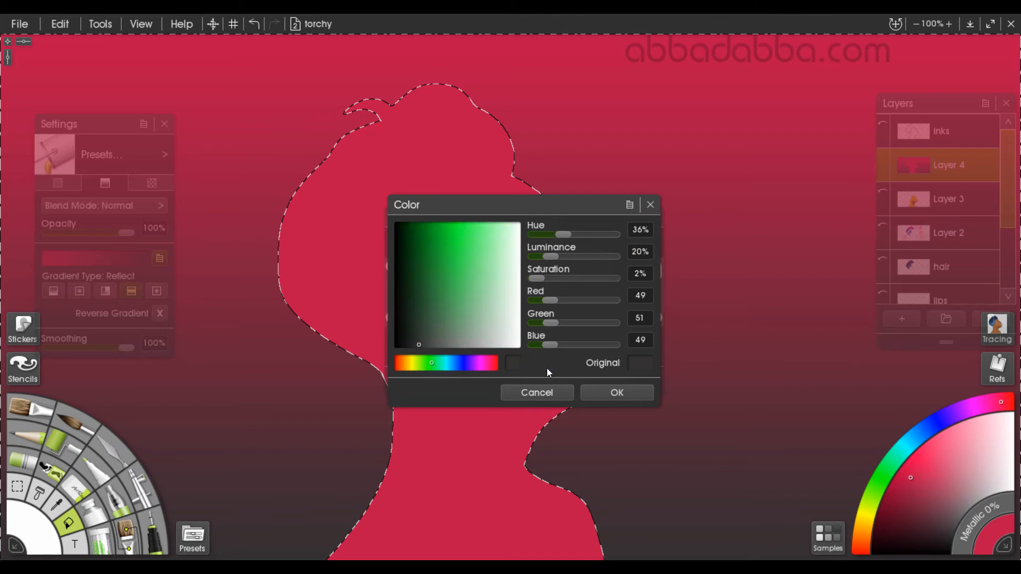
left_click(450, 244)
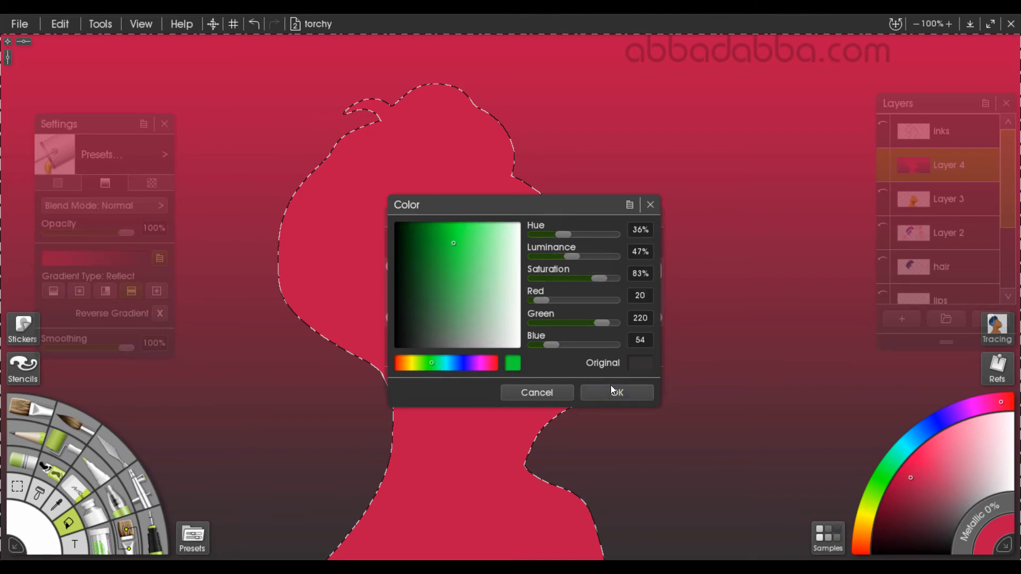
left_click(620, 391)
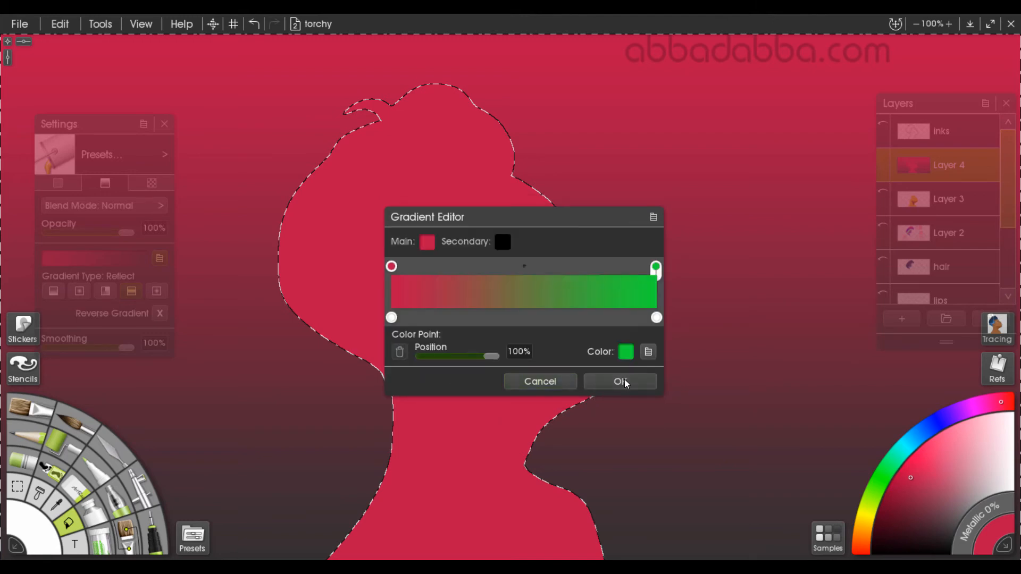
left_click(607, 382)
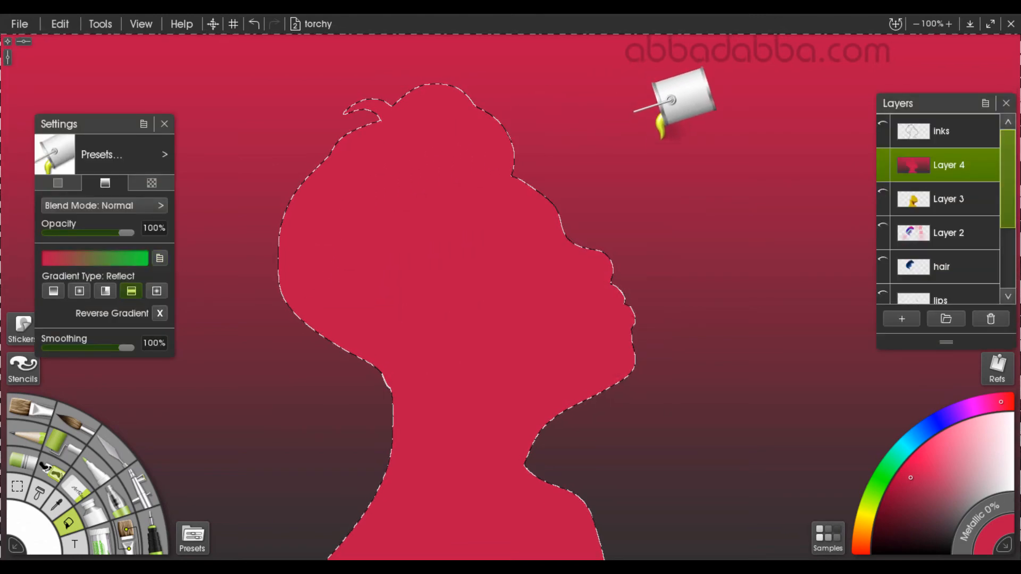
Fill the selected background with the crimson-to-green Reflect gradient and clear the selection
left_click(666, 127)
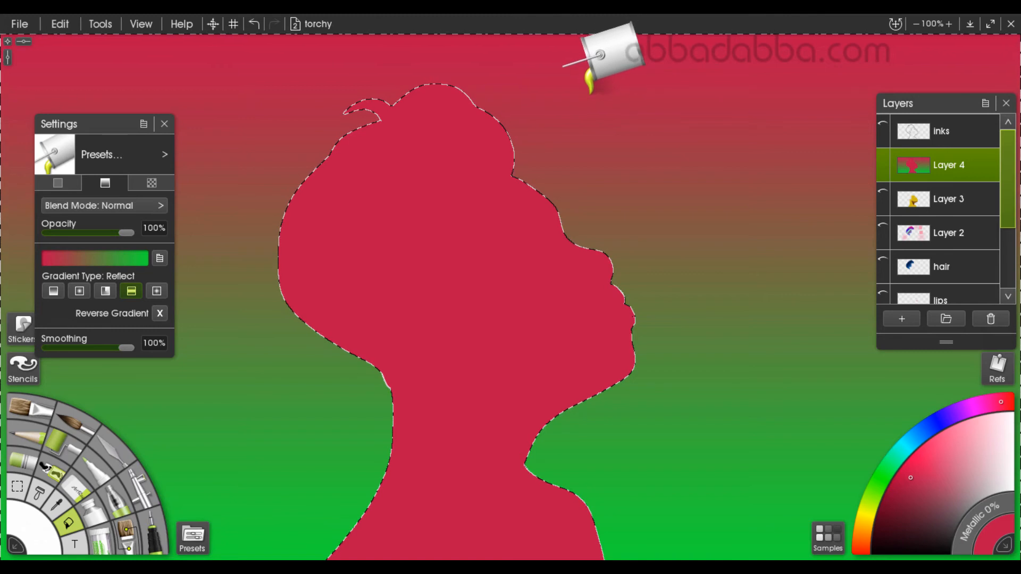
key("ctrl+d")
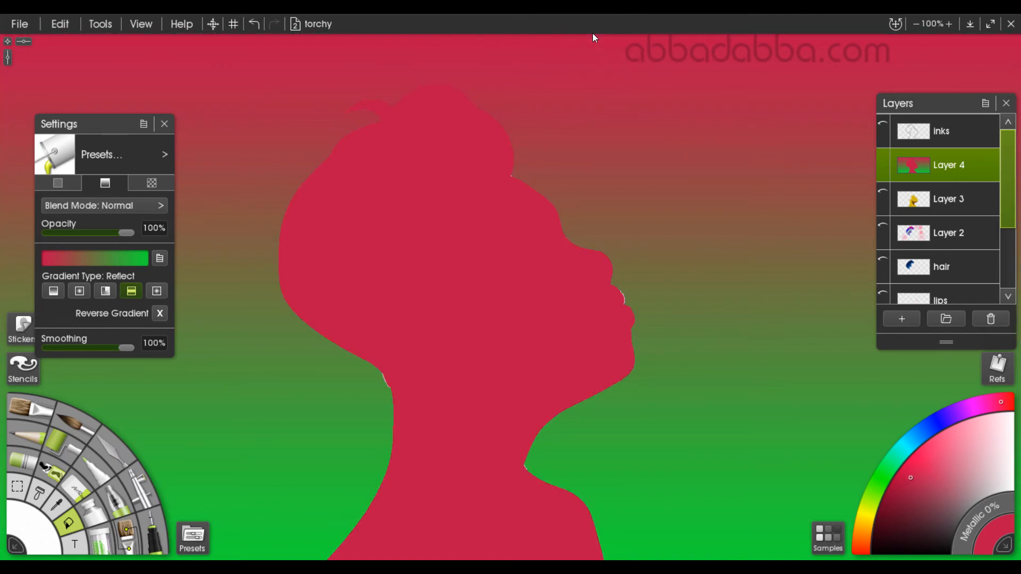